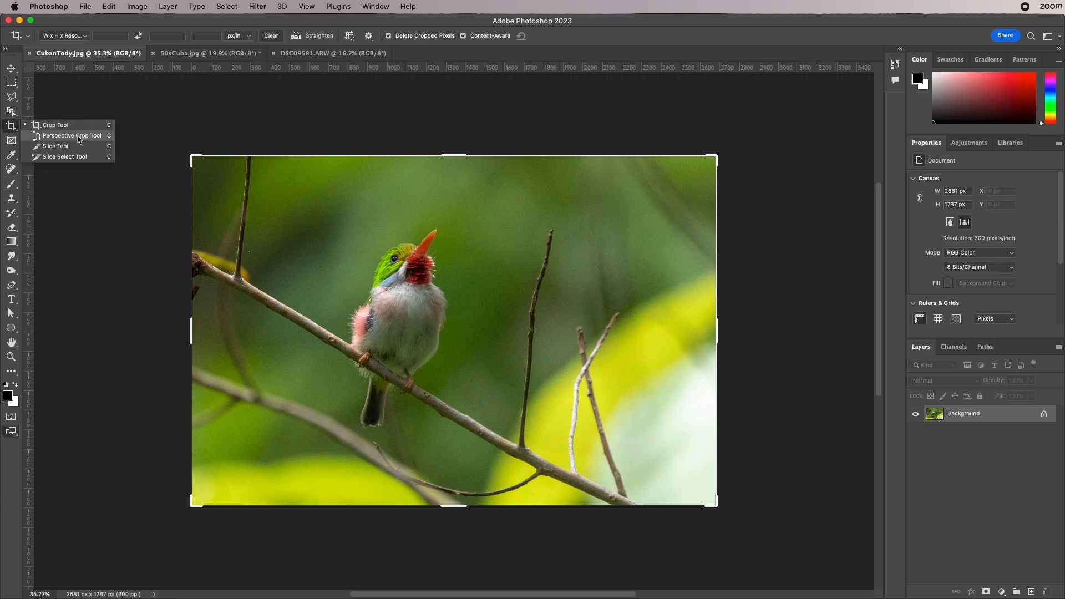
- Choose the Crop Tool, keep Delete Cropped Pixels enabled and turn off Content-Aware
left_click(79, 157)
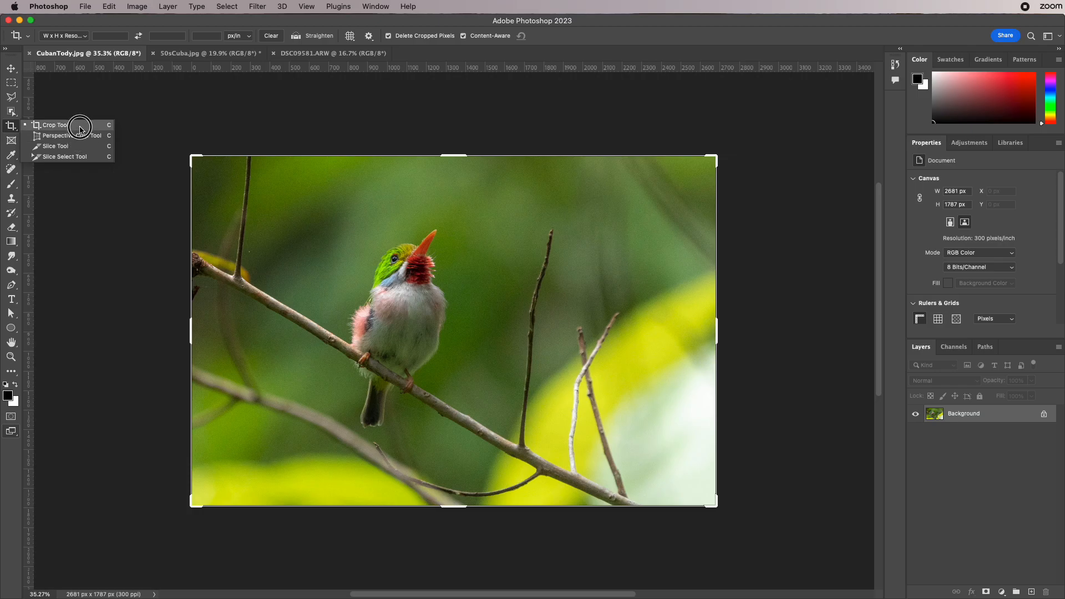
left_click(80, 128)
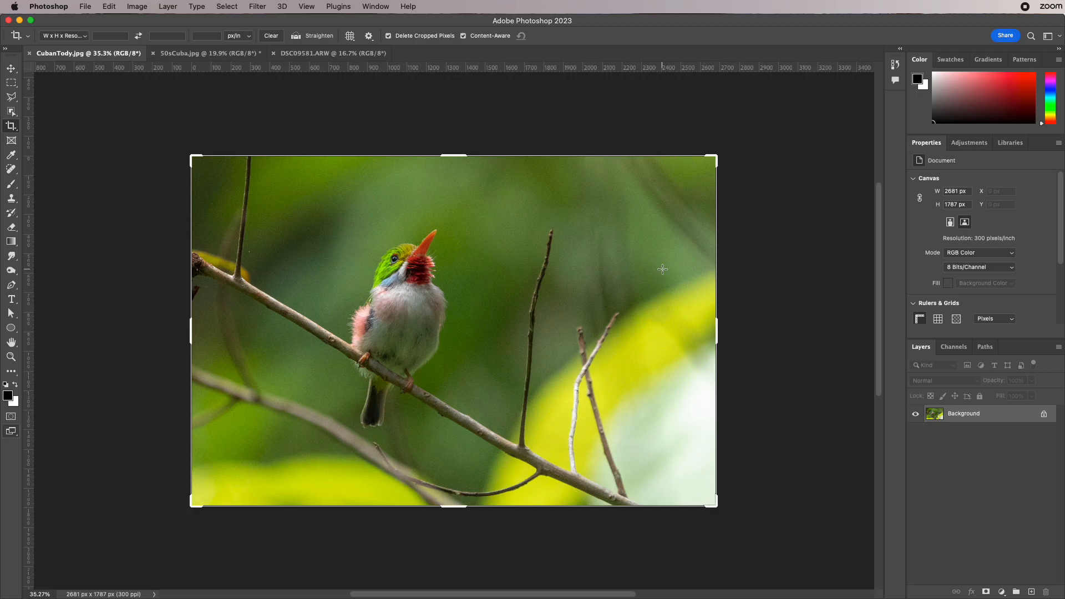
left_click(390, 37)
left_click(422, 38)
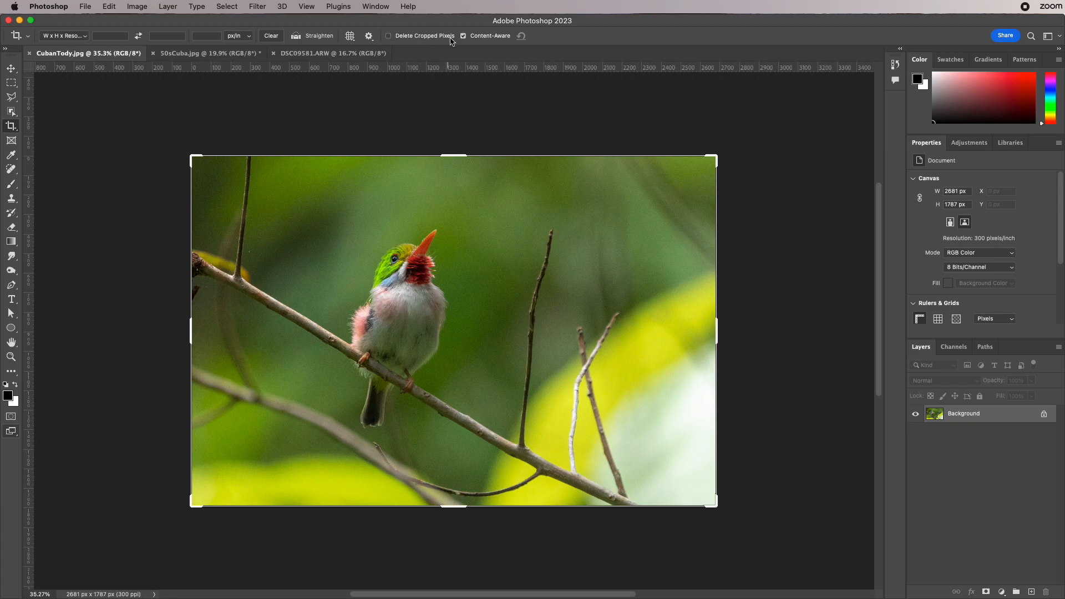
left_click(482, 38)
left_click(421, 37)
- Narrow the crop frame from the sides to a vertical area around the bird
left_click_drag(718, 336, 589, 335)
left_click_drag(523, 341, 449, 346)
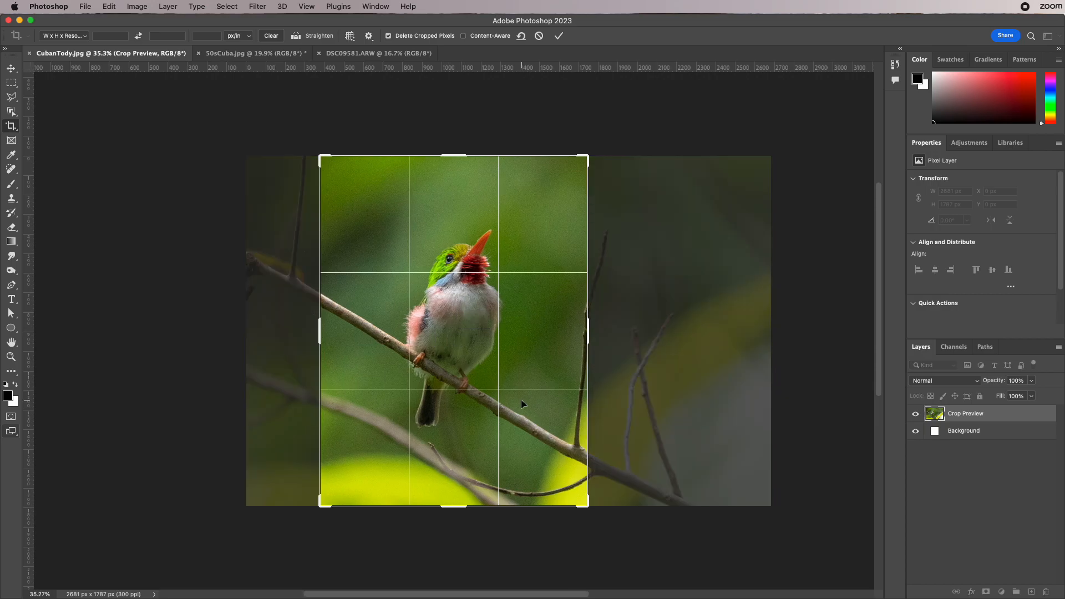
left_click_drag(587, 333, 575, 329)
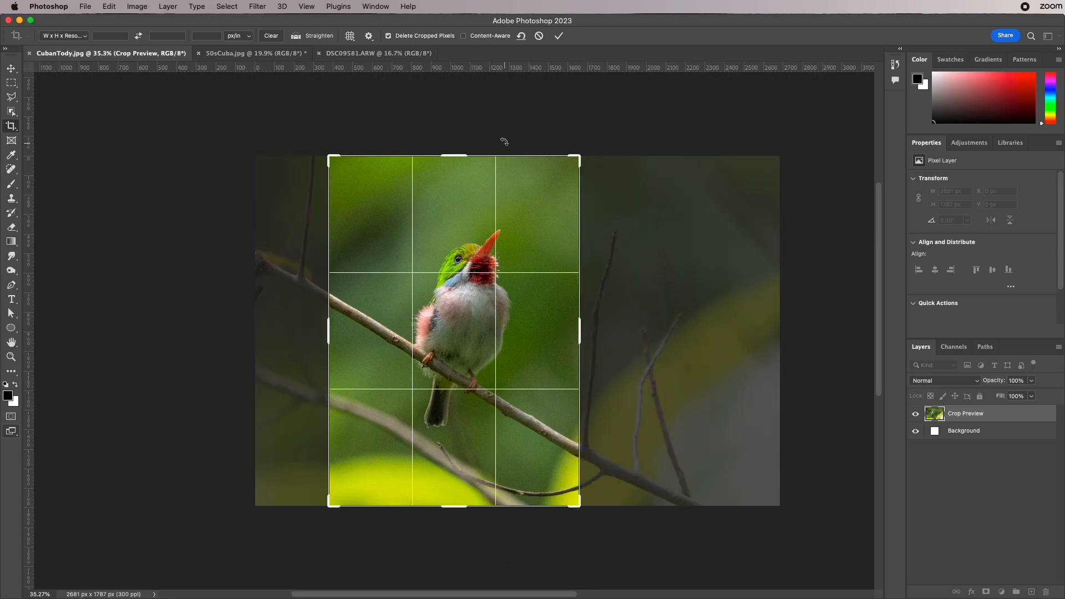
- Set the crop shield opacity to 80%
left_click(368, 36)
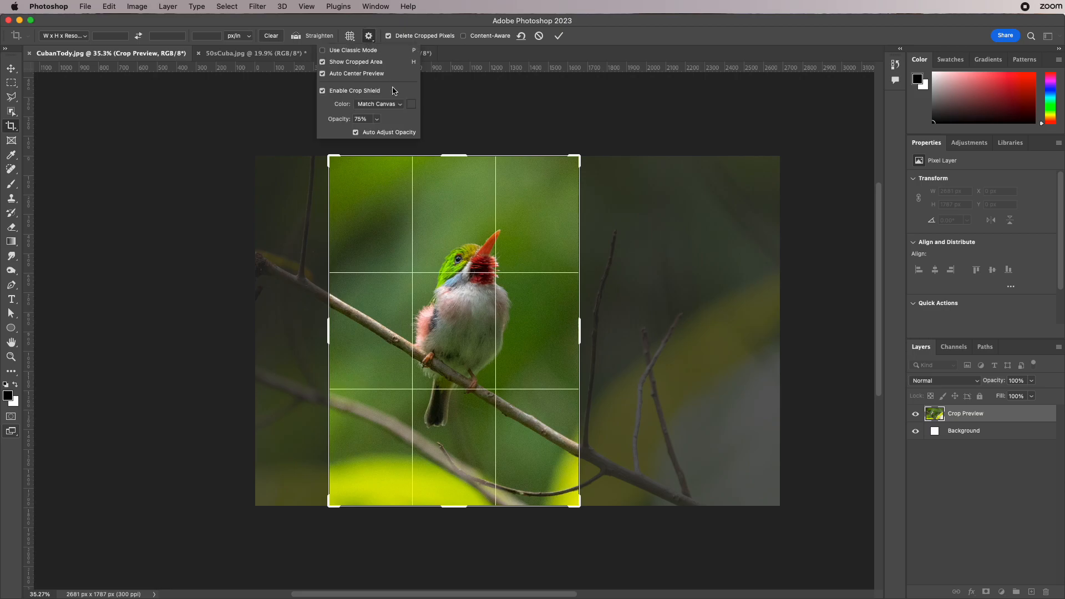
left_click(376, 119)
mouse_move(376, 133)
left_mouse_down()
mouse_move(388, 135)
mouse_move(348, 134)
mouse_move(379, 132)
left_mouse_up()
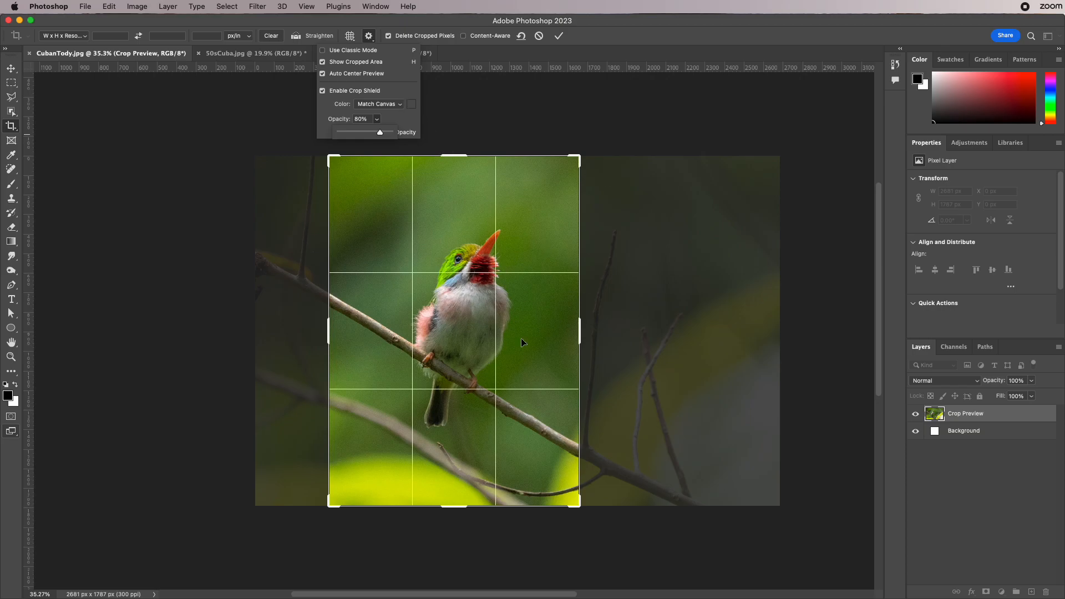
left_click(367, 38)
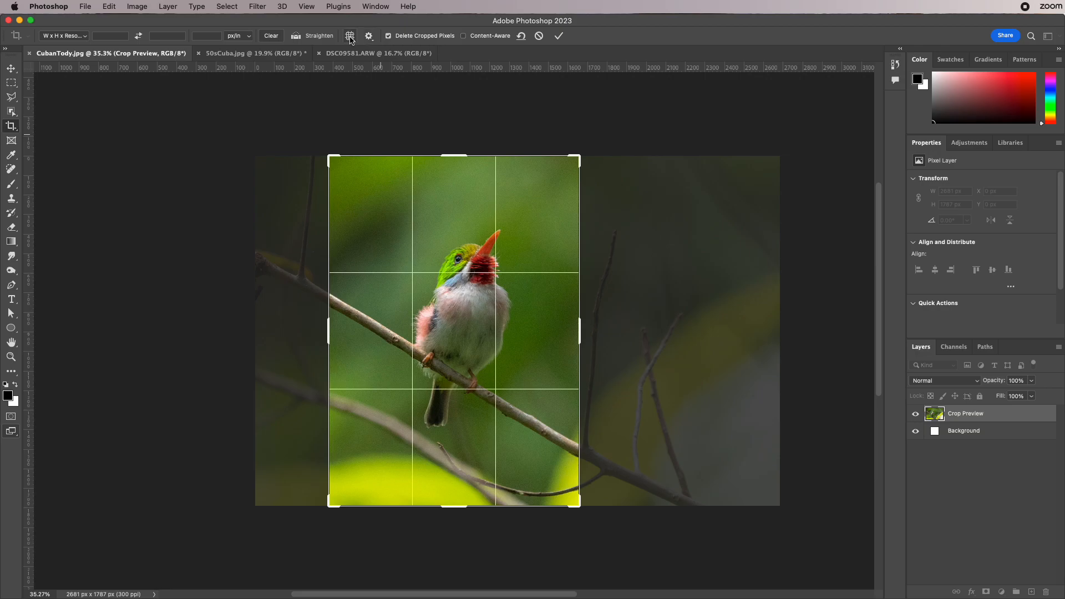
- Try the Triangle crop overlay and return to Rule of Thirds
left_click(349, 36)
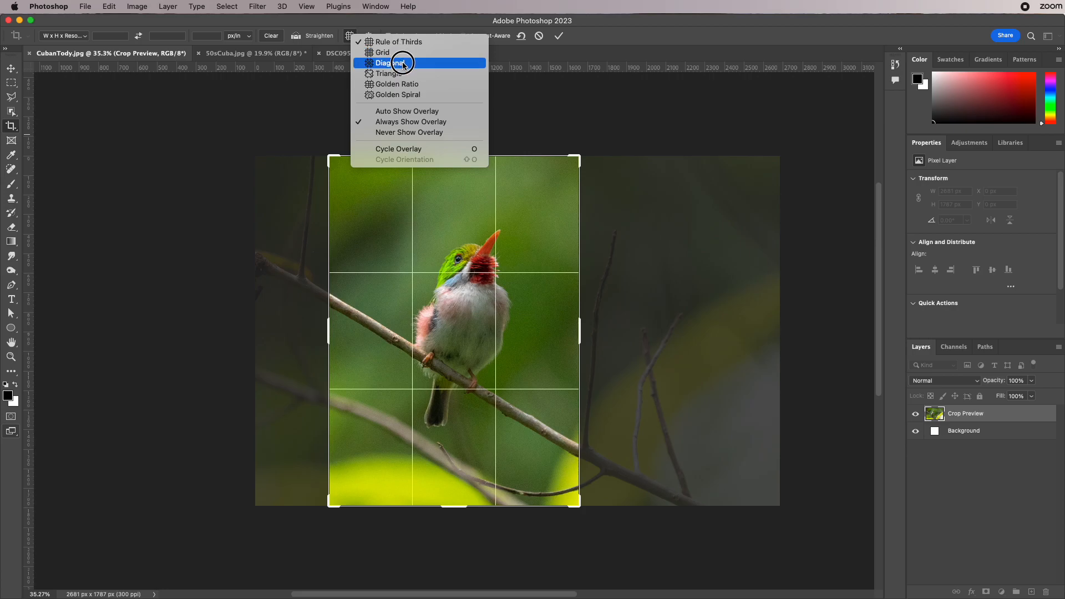
left_click(398, 73)
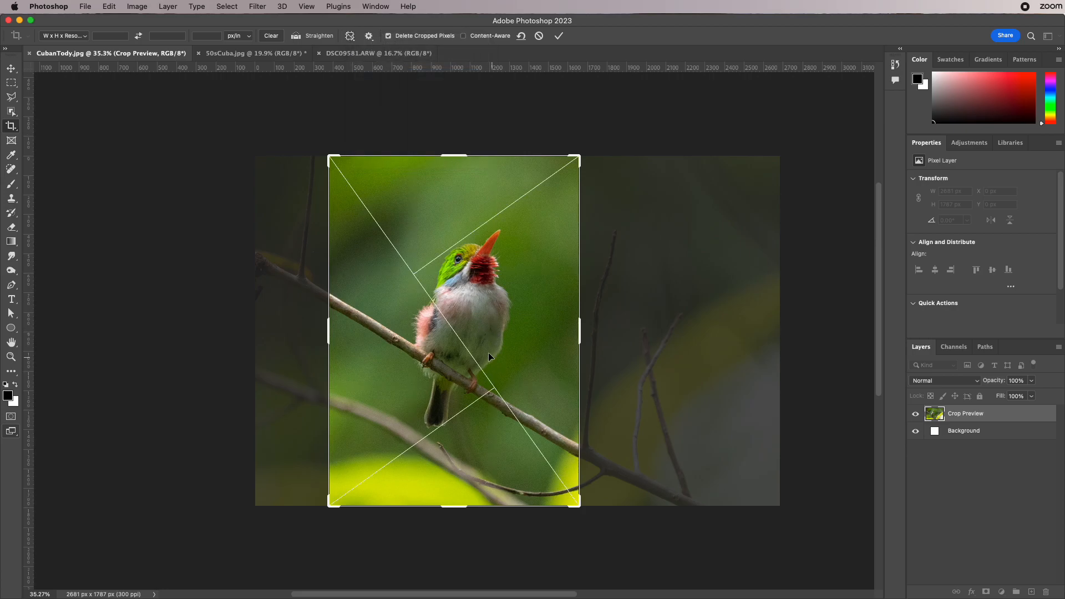
left_click(350, 37)
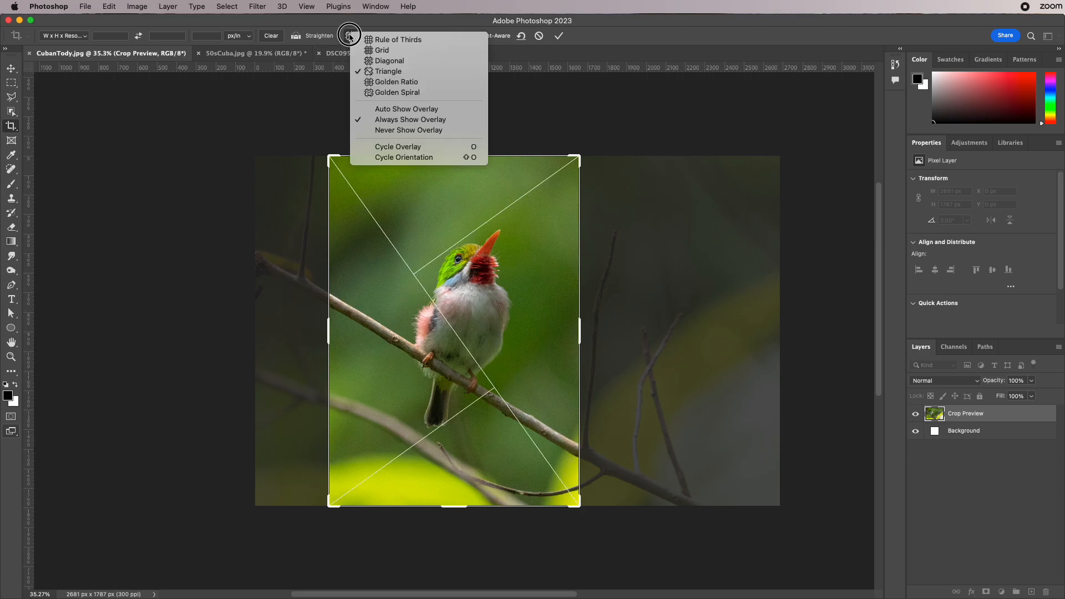
left_click(373, 40)
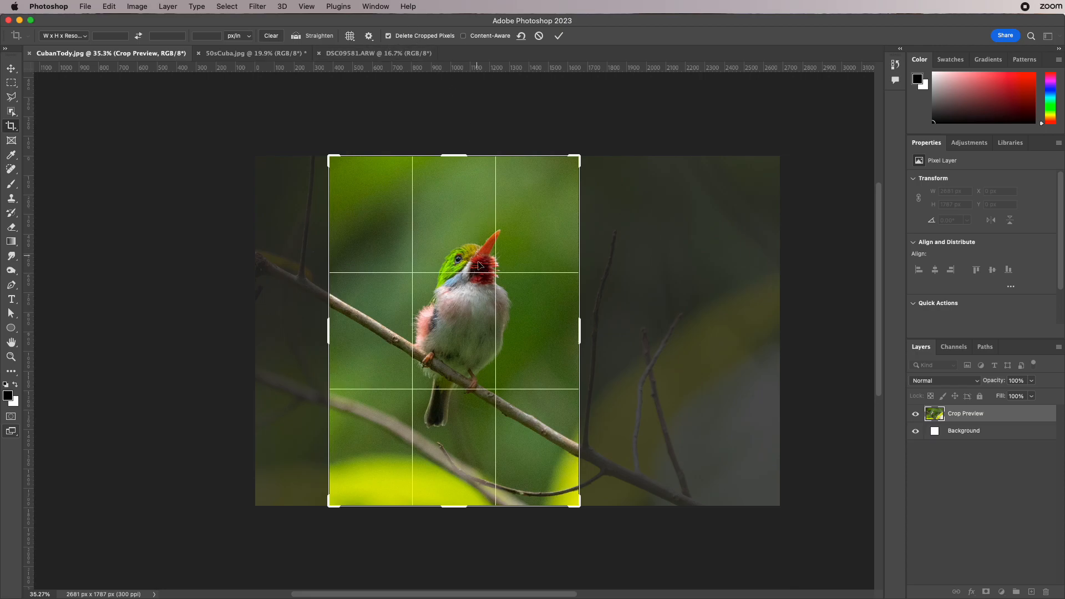
- Shift the photo within the crop frame and apply the vertical crop at about 1279 x 1787 px
left_click_drag(483, 280, 477, 289)
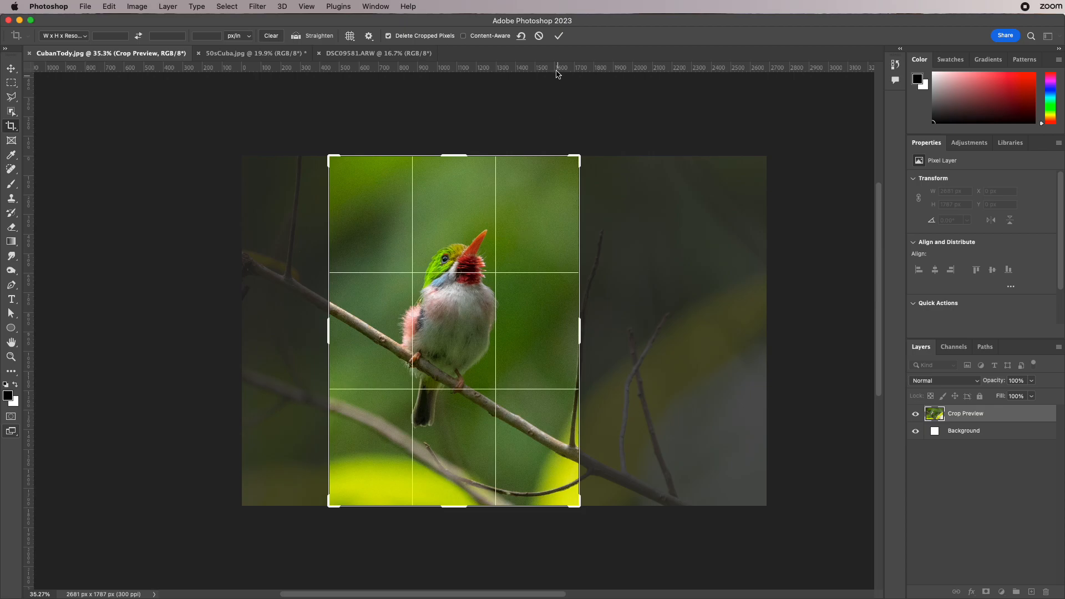
left_click(558, 36)
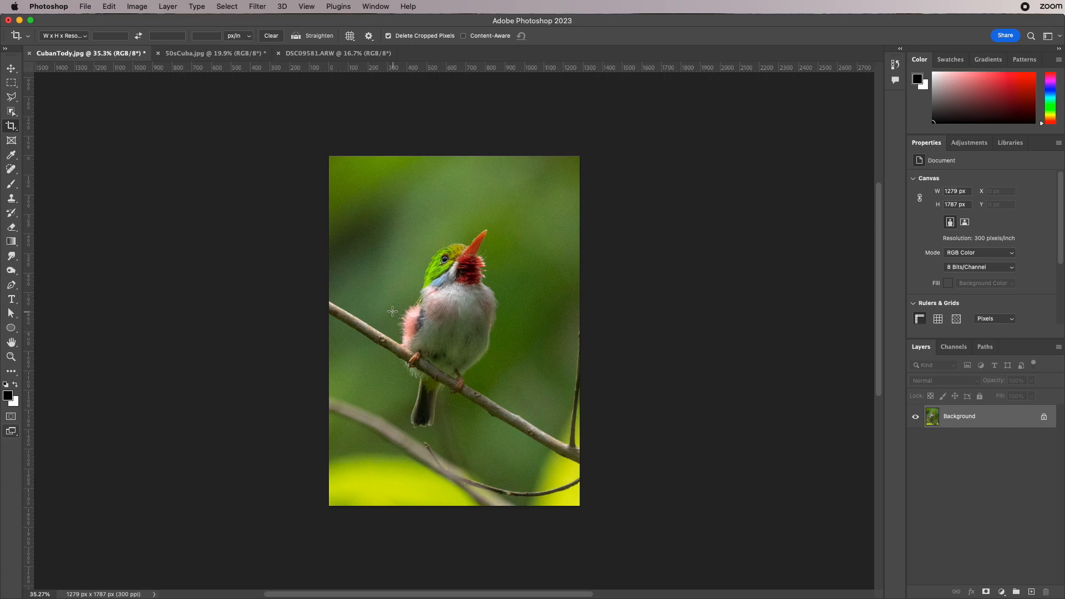
- Check the Save As name and format for the cropped photo and close the dialog without saving
left_click(85, 6)
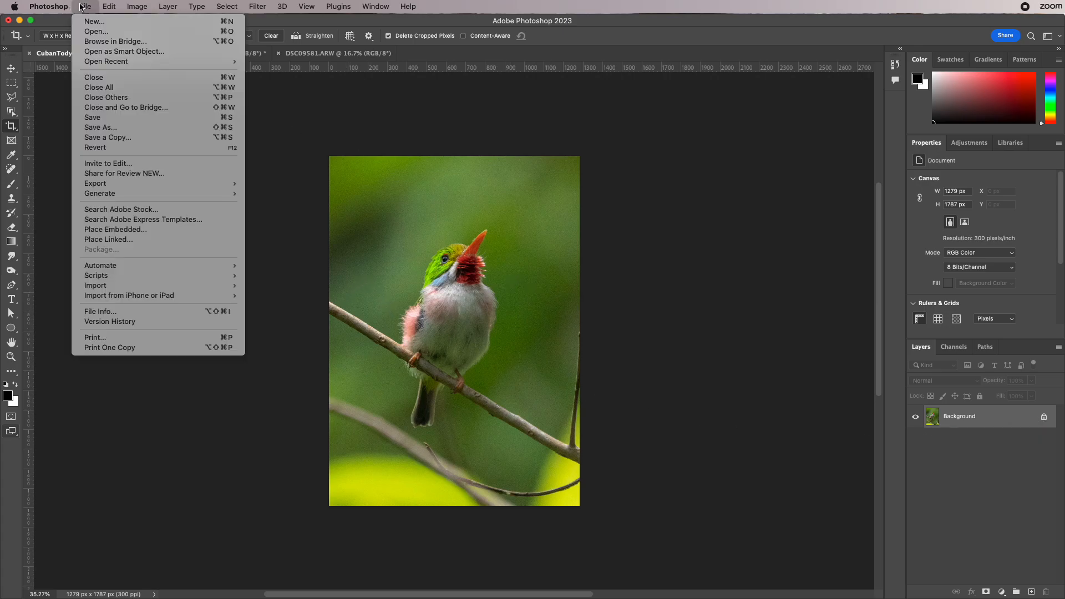
left_click(94, 131)
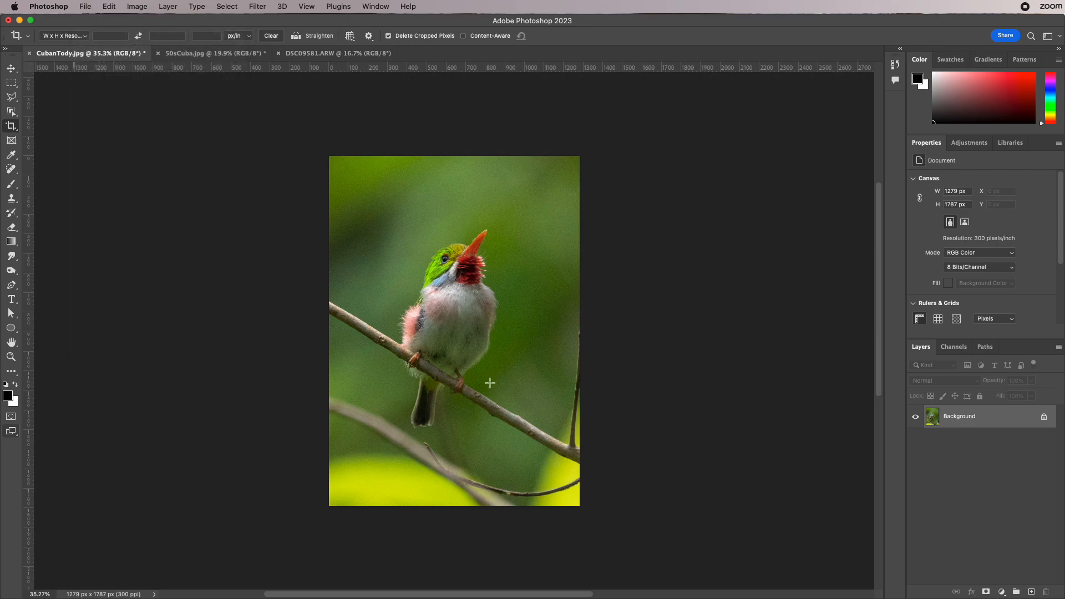
left_click(682, 490)
left_click_drag(704, 483, 580, 417)
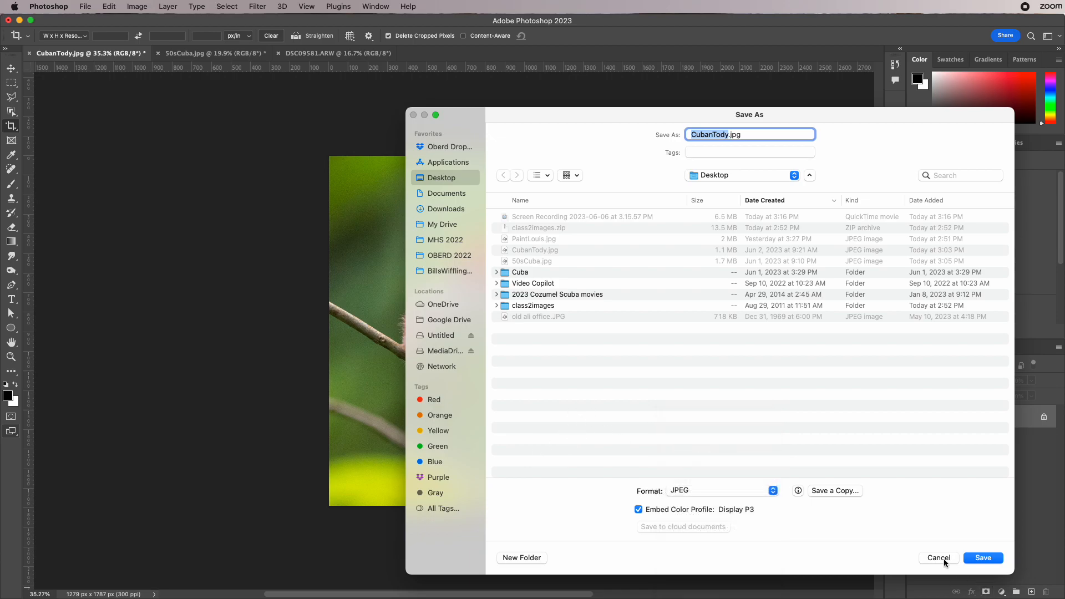
left_click(943, 557)
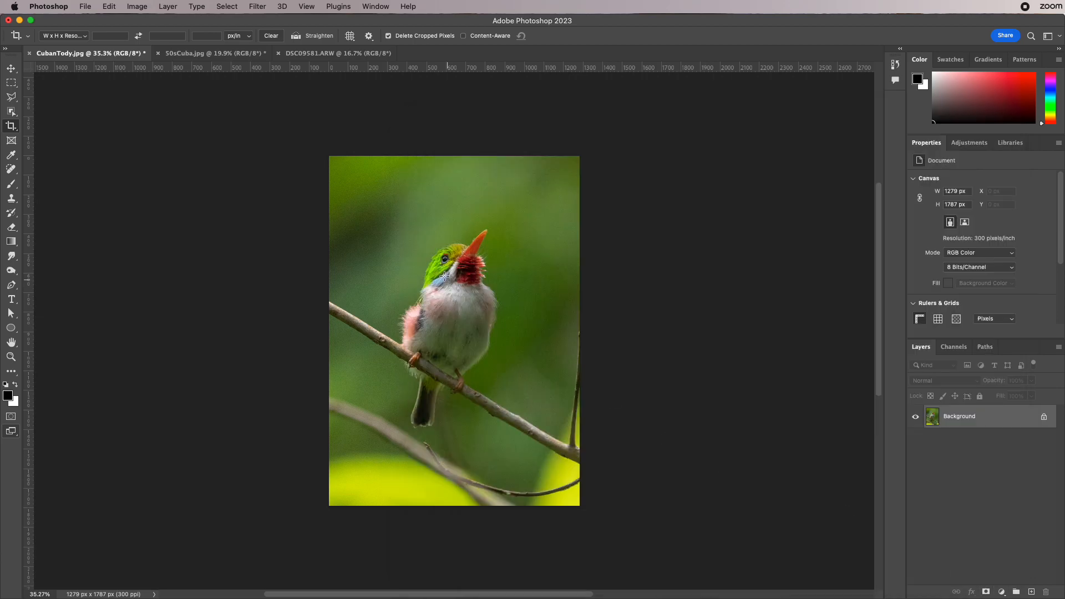
- Move the photo with the Move tool, converting the locked Background to a normal layer
left_click(11, 68)
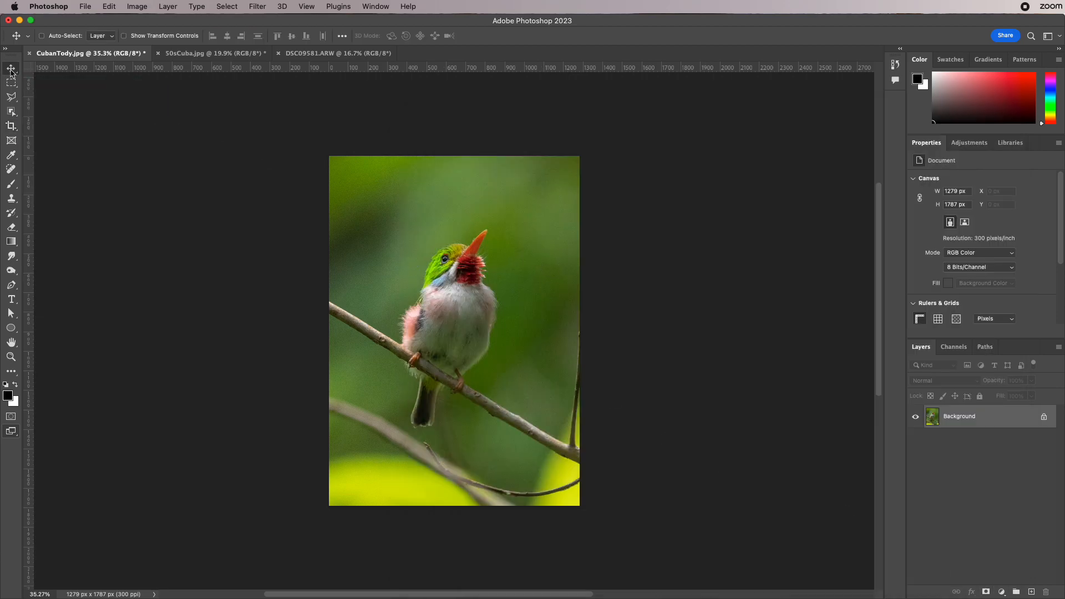
left_click_drag(416, 286, 515, 304)
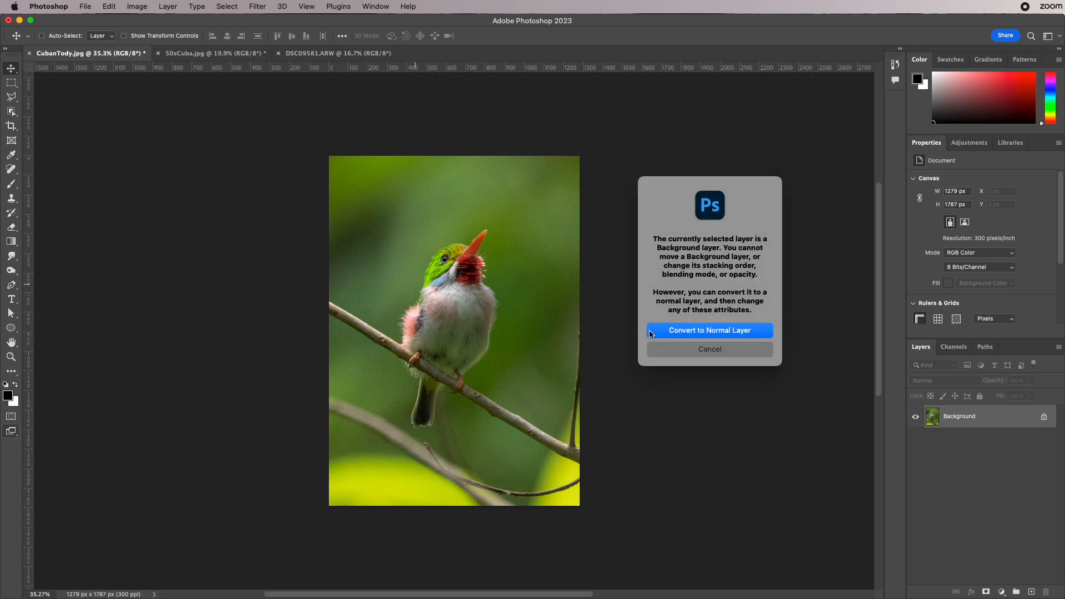
left_click(711, 332)
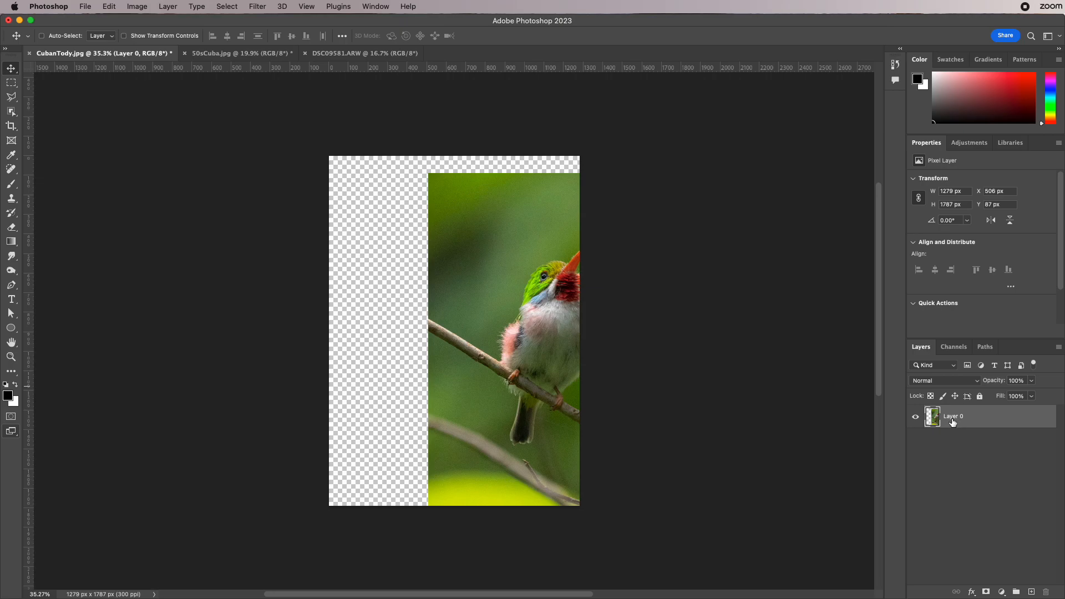
- Move the converted layer around the canvas to look for image content beyond the cropped edges
left_click_drag(546, 365, 374, 266)
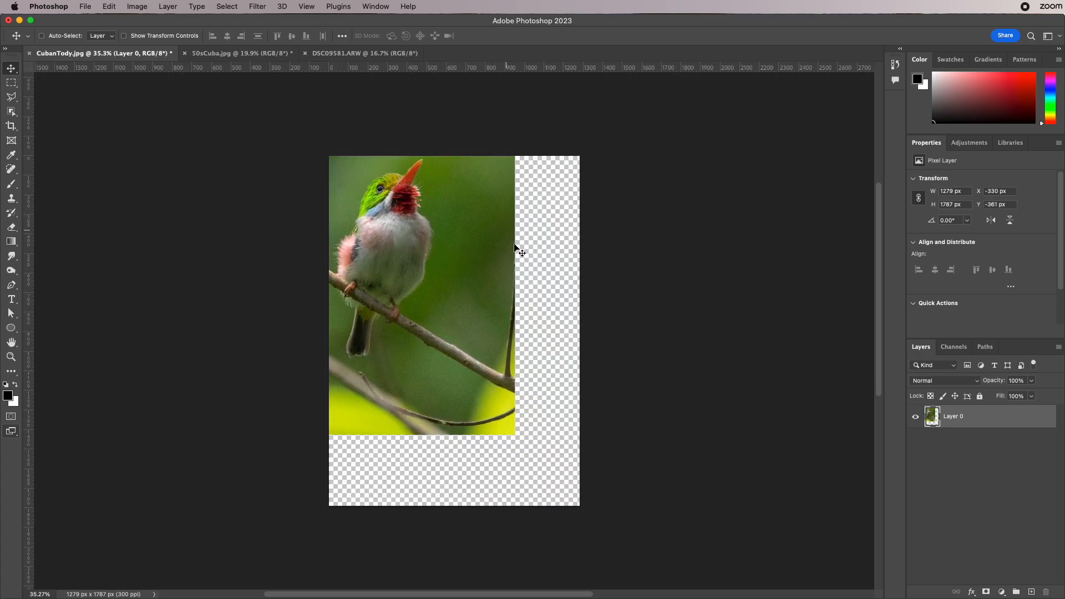
left_click_drag(468, 312, 524, 367)
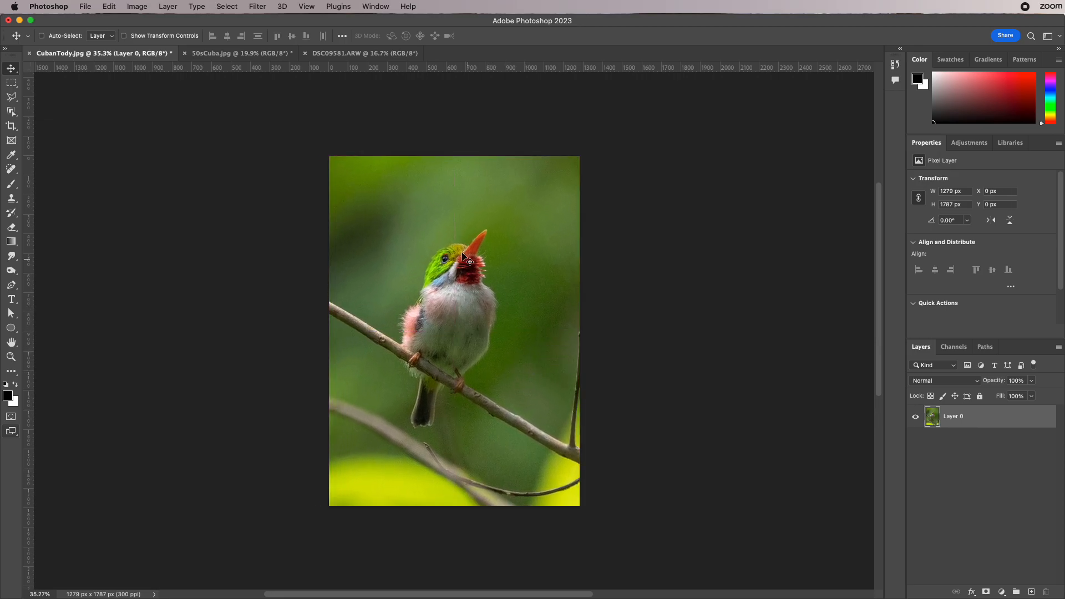
left_click_drag(474, 280, 493, 296)
- Examine which file formats Save As offers for the layered photo
left_click(85, 6)
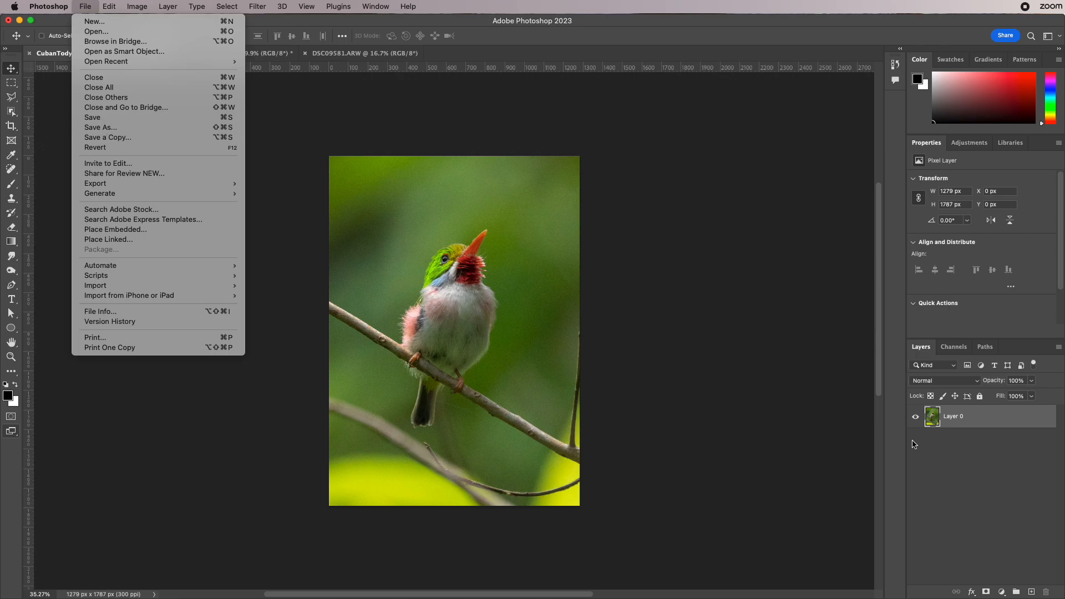
left_click(123, 128)
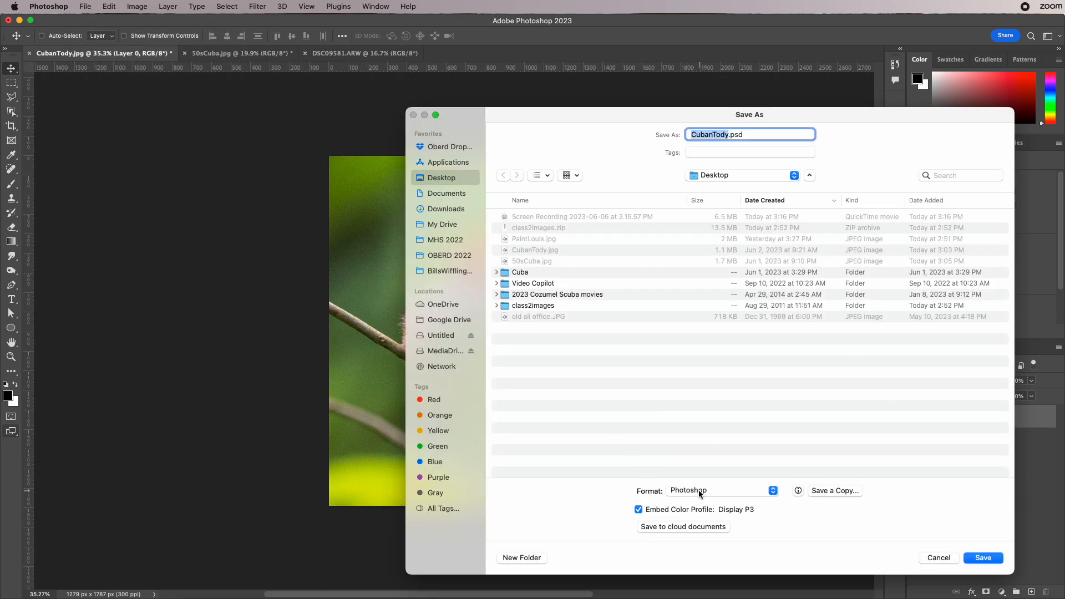
left_click(700, 489)
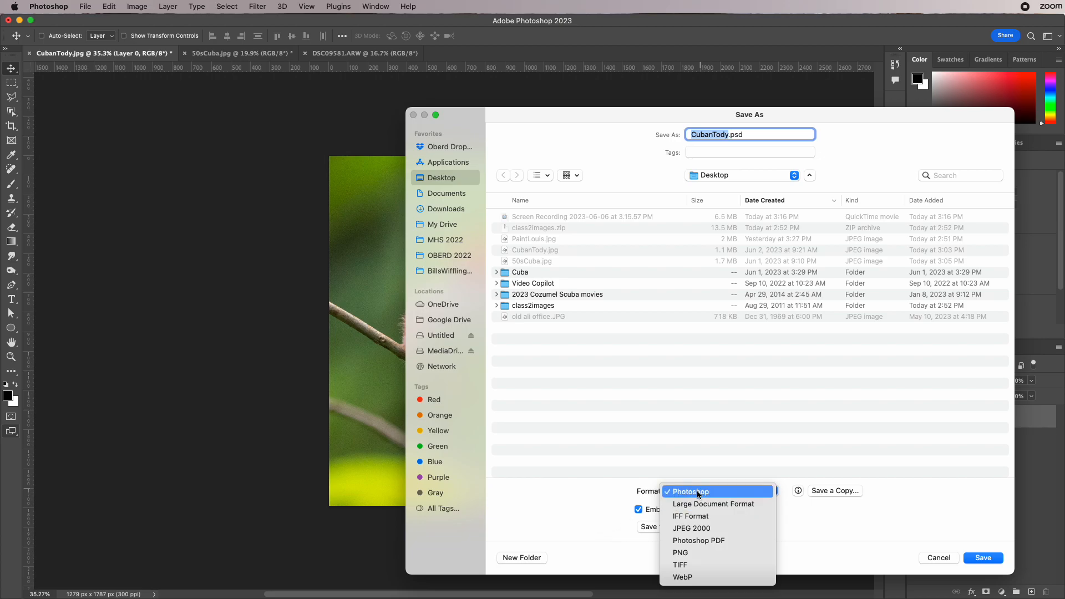
left_click(568, 503)
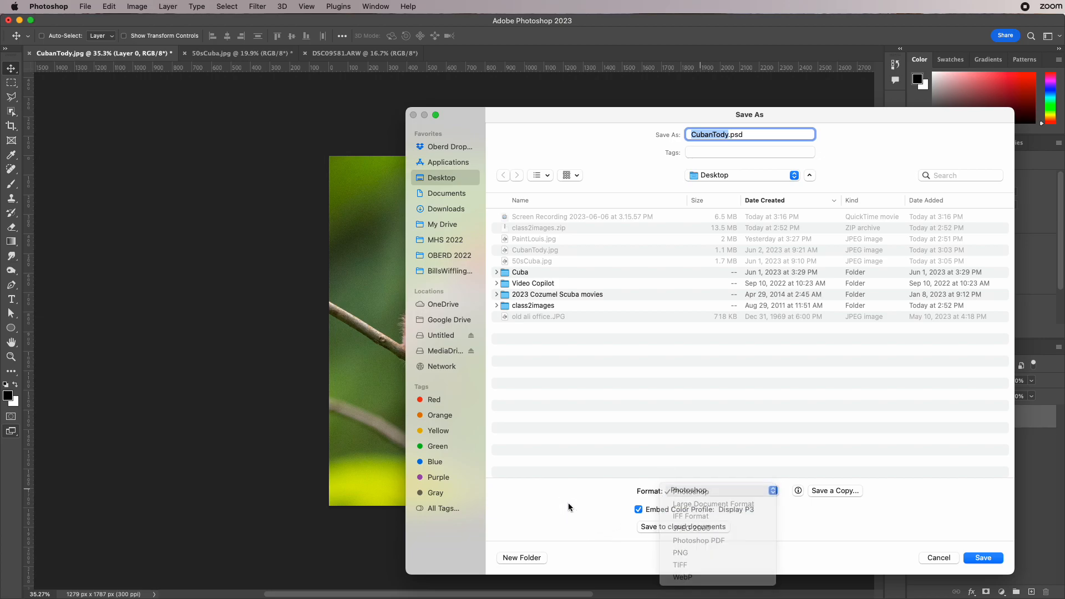
- Set up a saved copy of the photo in JPEG format and cancel without saving
left_click(824, 490)
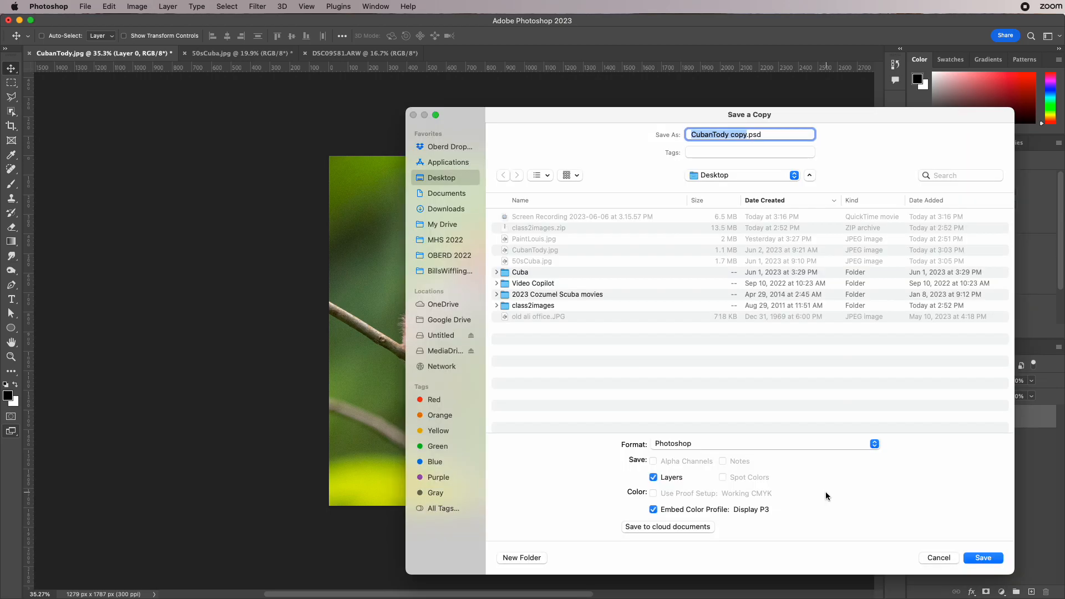
left_click(697, 440)
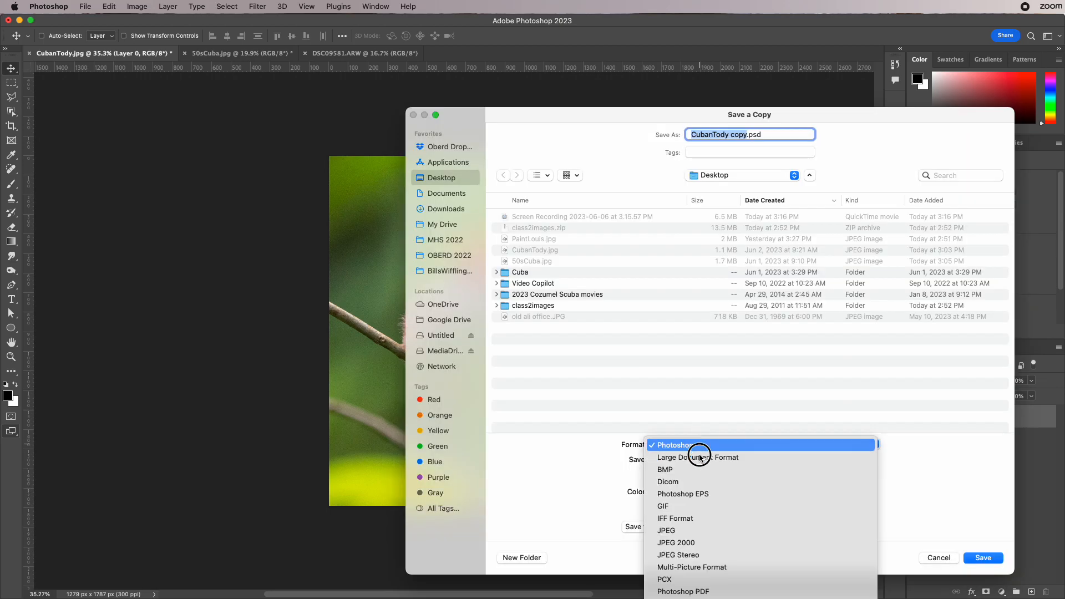
left_click(701, 532)
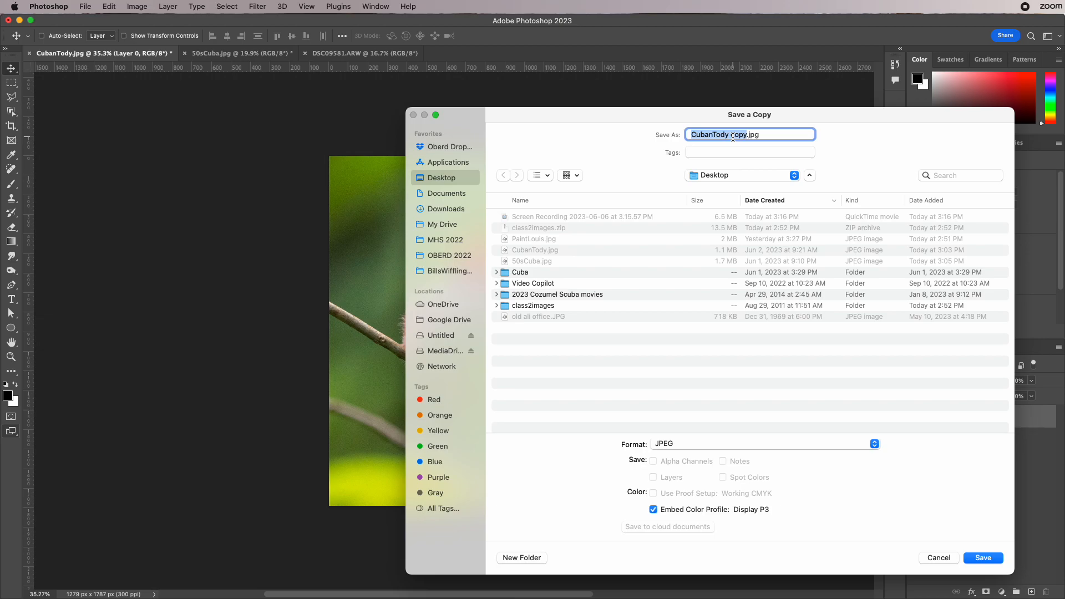
double_click(737, 135)
left_click(937, 558)
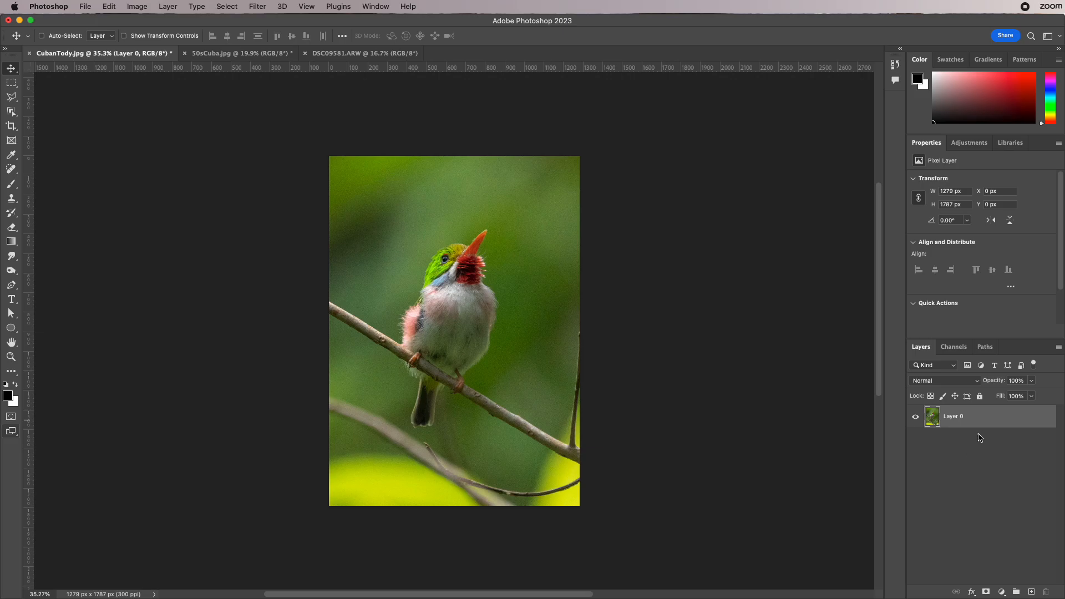
- Undo the layer moves, the layer conversion and the crop to restore the full photo
left_click_drag(444, 271, 488, 309)
key("super+z")
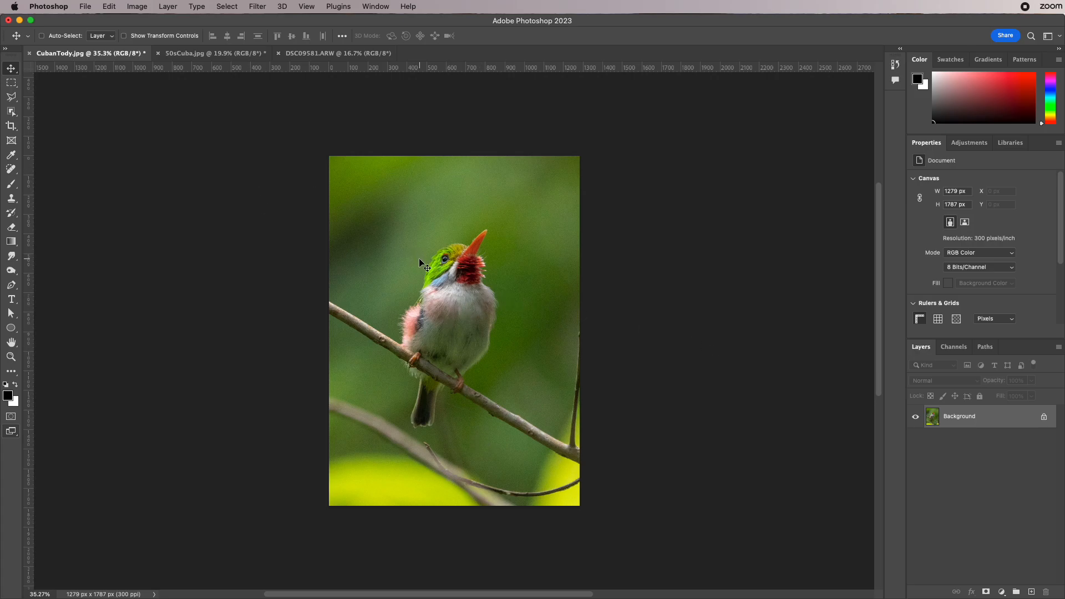
key("super+z")
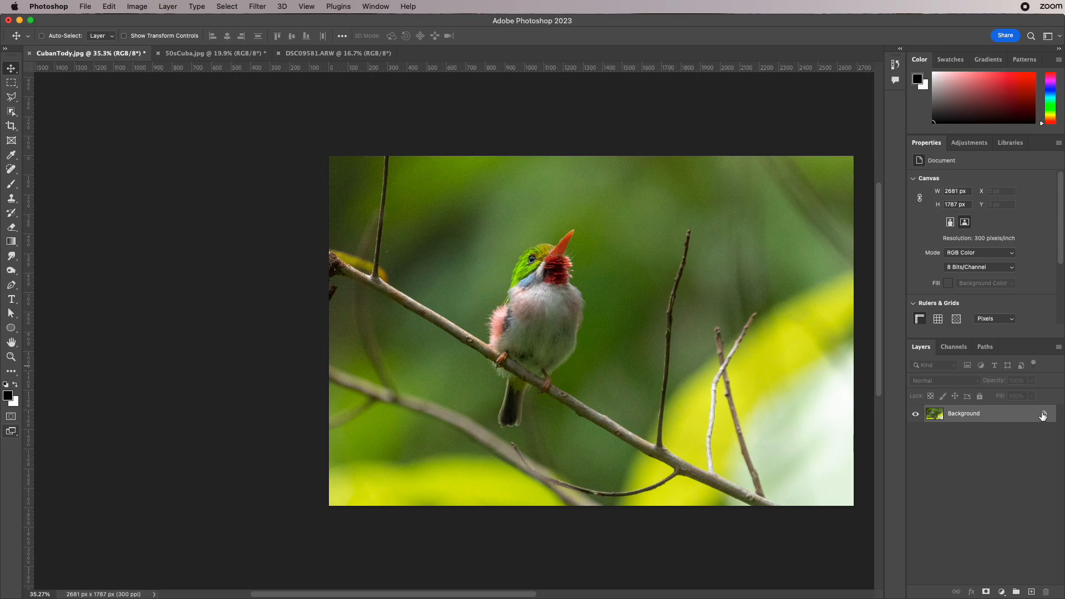
- Revert CubanTody.jpg to its last saved version
left_click_drag(544, 340, 418, 318)
left_click(86, 6)
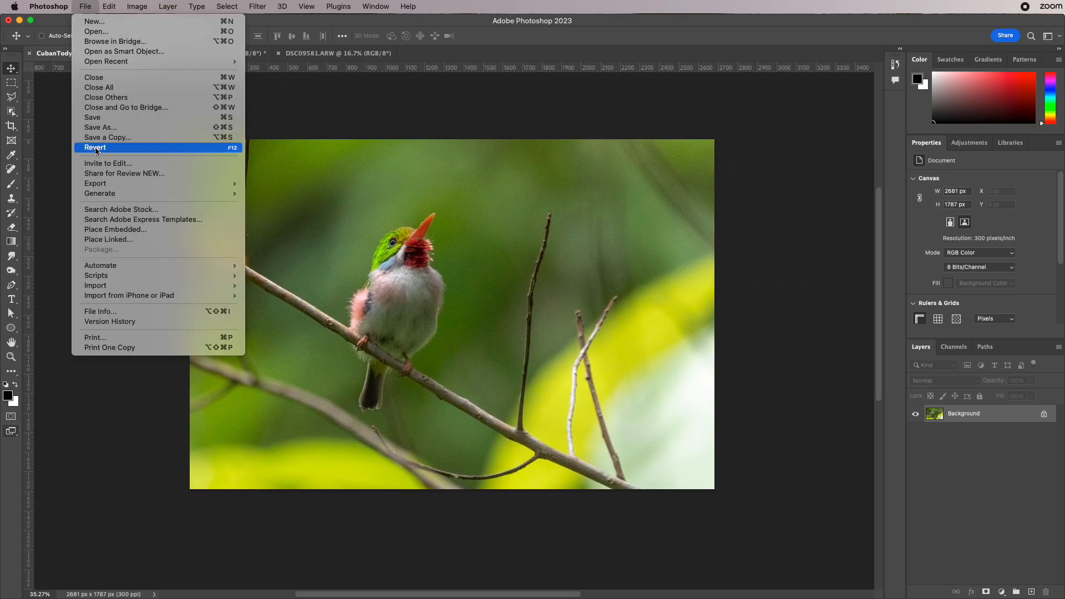
left_click(96, 148)
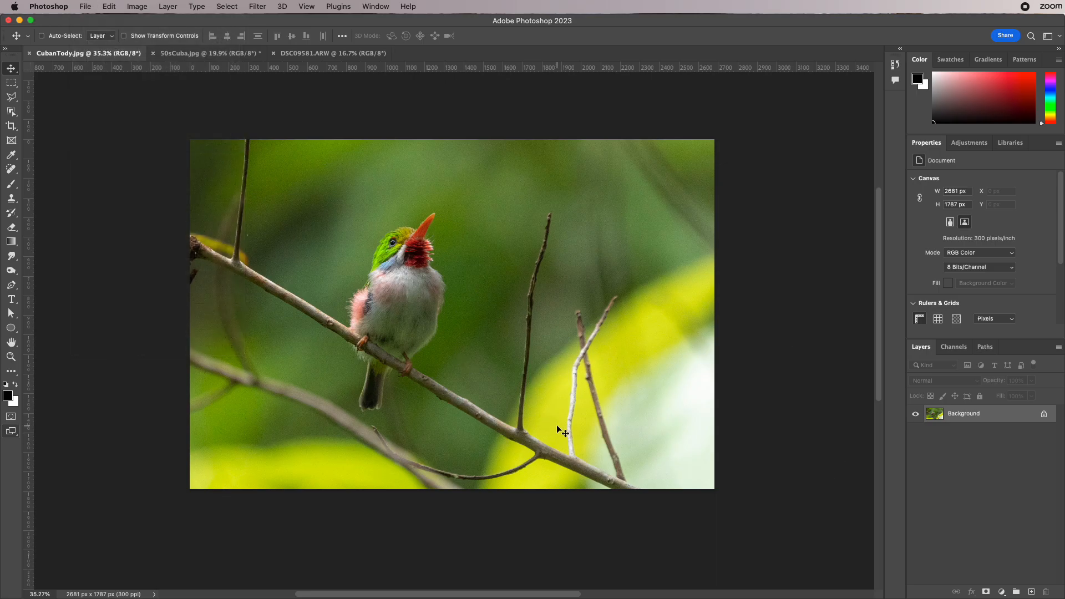
- Activate the Crop Tool again and turn off Delete Cropped Pixels
left_click(12, 127)
left_click(404, 36)
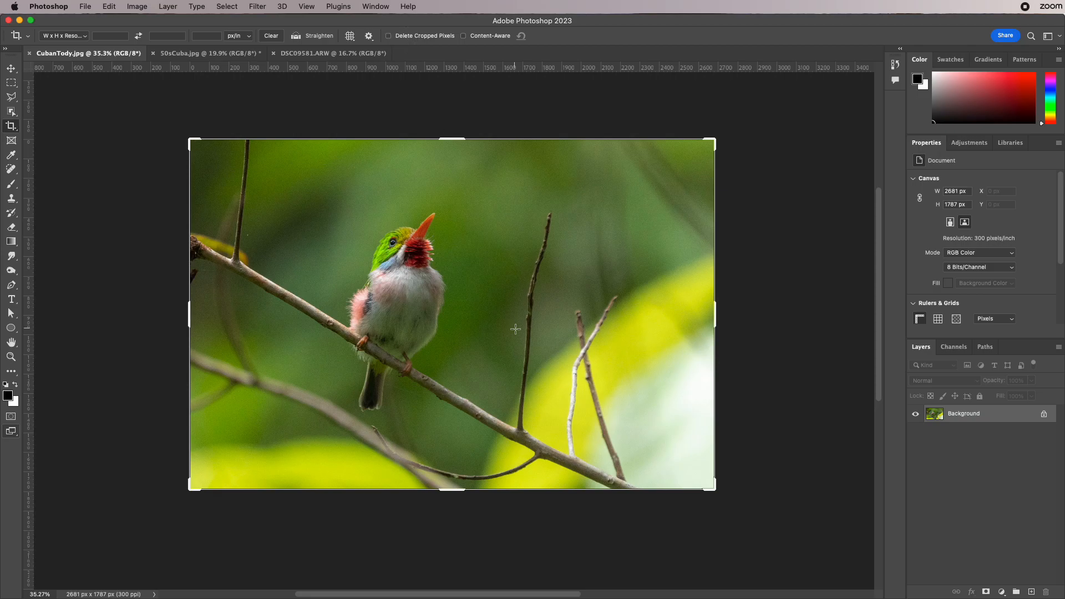
- Crop the photo to a portrait area of about 1255 x 1787 px around the bird, keeping the cropped pixels
left_click_drag(714, 320, 449, 317)
left_click_drag(578, 313, 572, 311)
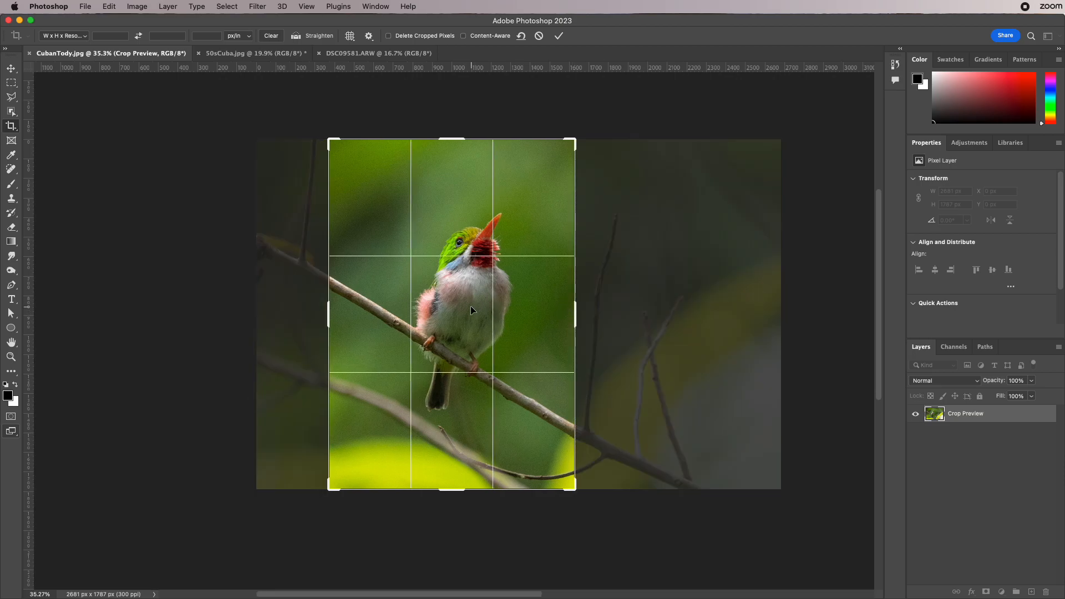
double_click(471, 306)
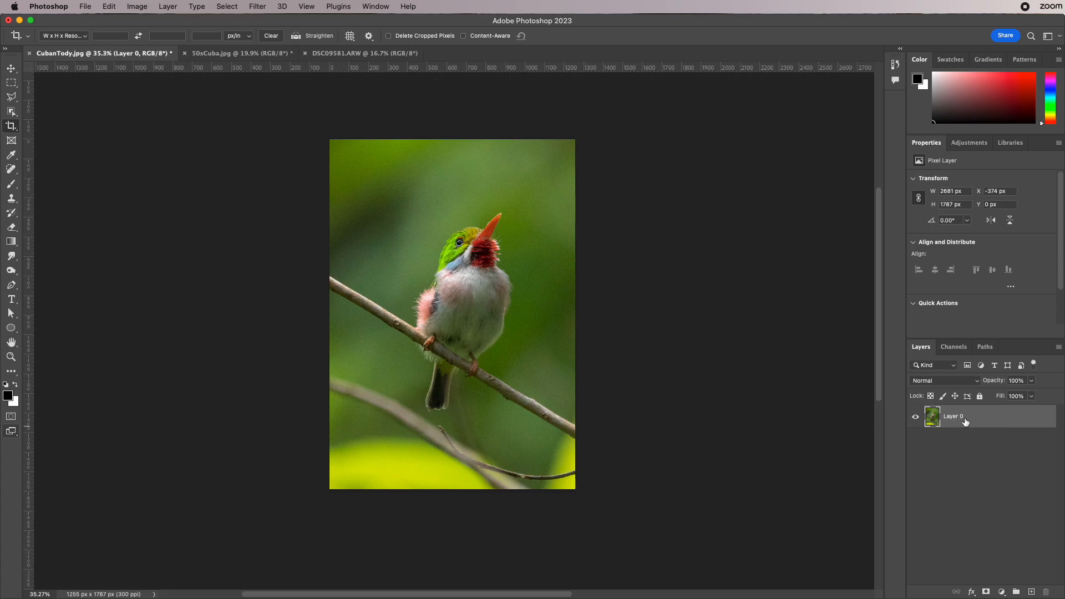
- Check which file formats are offered when saving the cropped photo under a new name, and cancel without saving
left_click(86, 6)
left_click(111, 128)
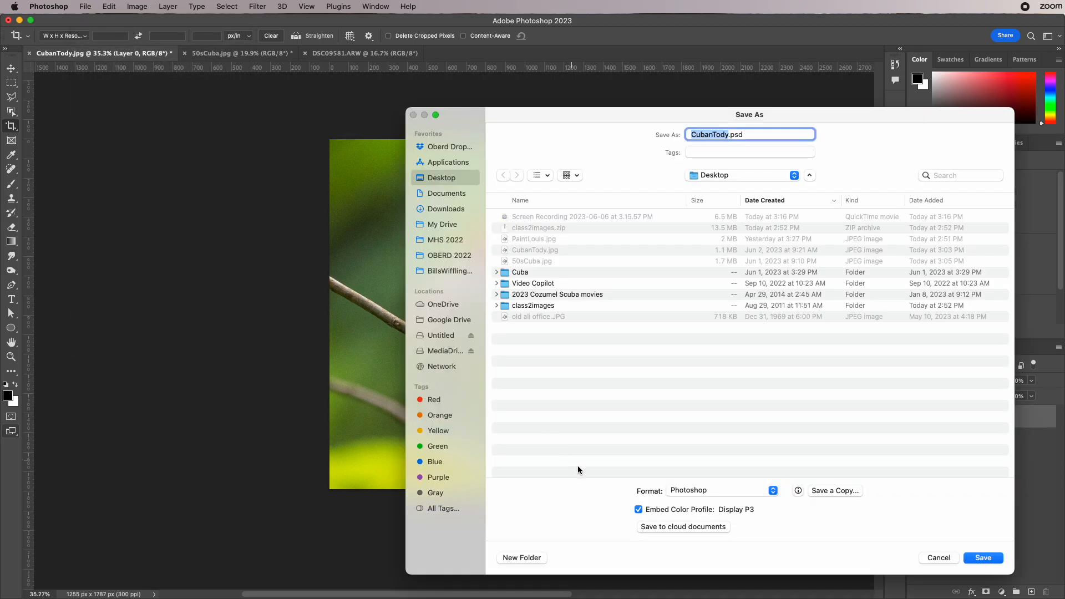
left_click(677, 490)
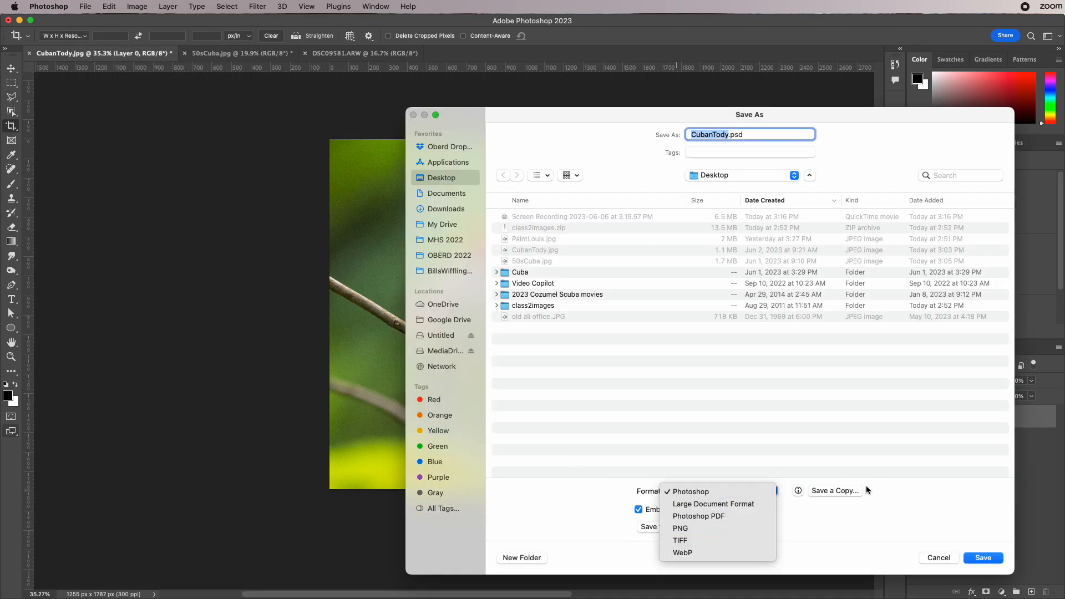
left_click(237, 450)
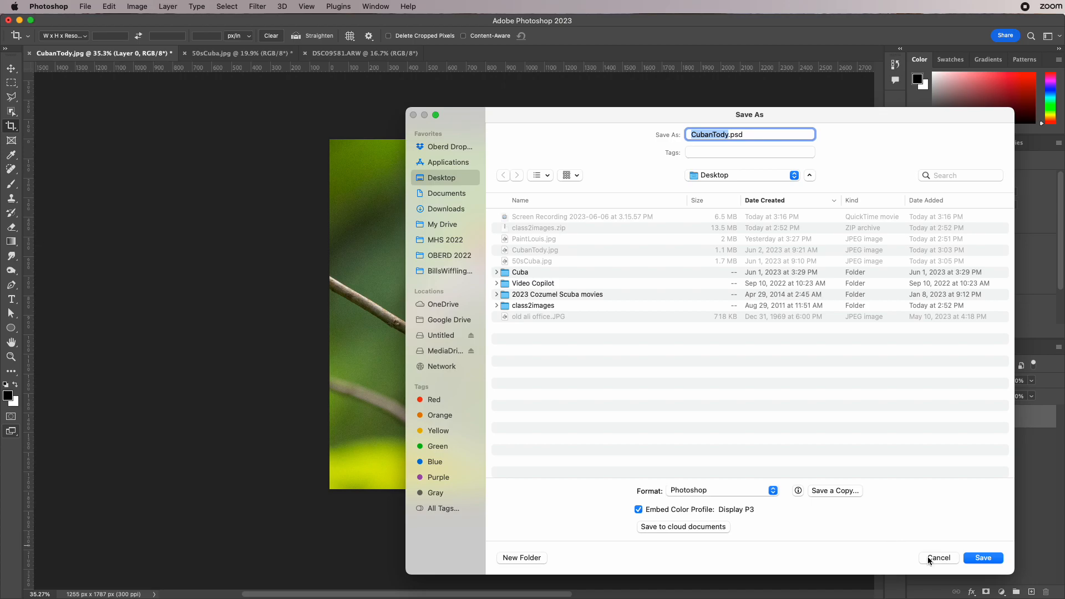
left_click(924, 558)
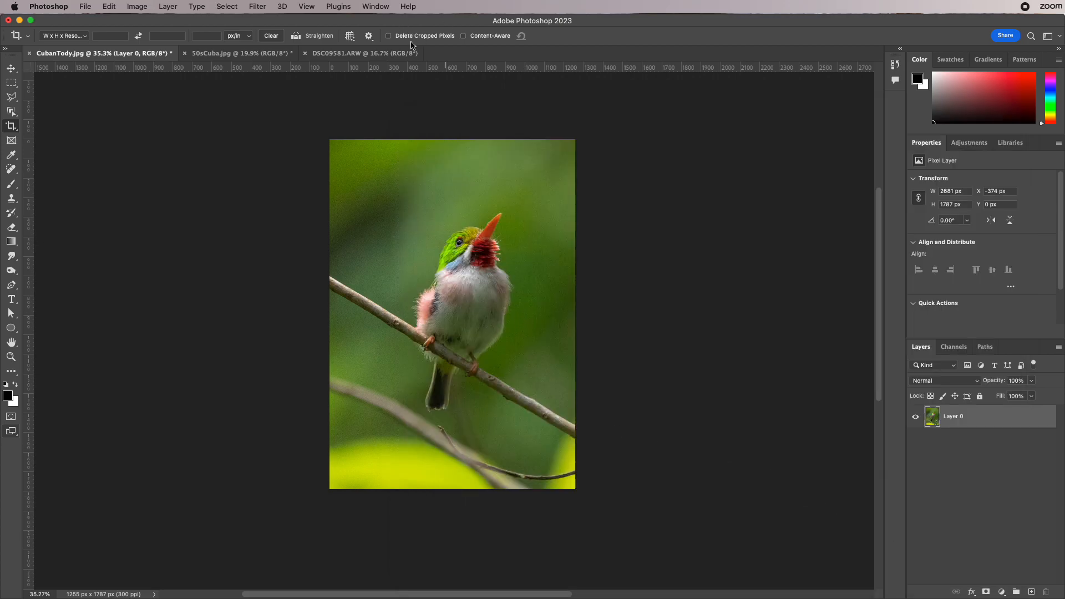
- Move the photo layer sideways within the cropped canvas to bring hidden pixels back, leaving the bird near the centre
left_click(11, 69)
mouse_move(453, 231)
left_mouse_down()
mouse_move(392, 229)
mouse_move(513, 231)
mouse_move(366, 231)
mouse_move(451, 242)
mouse_move(439, 240)
left_mouse_up()
left_click_drag(505, 299, 456, 309)
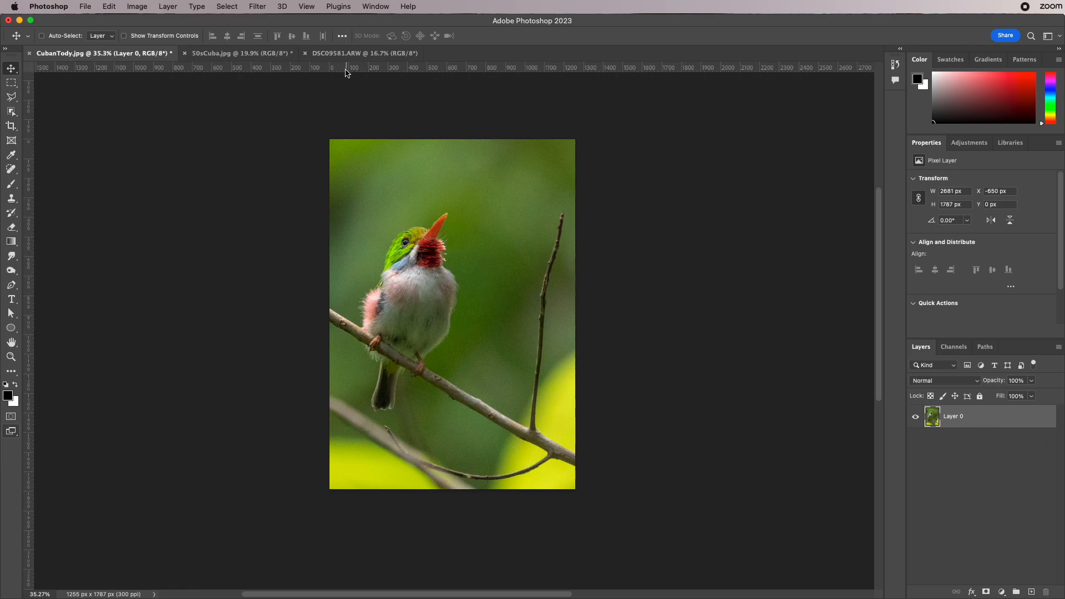
left_click_drag(434, 305, 467, 308)
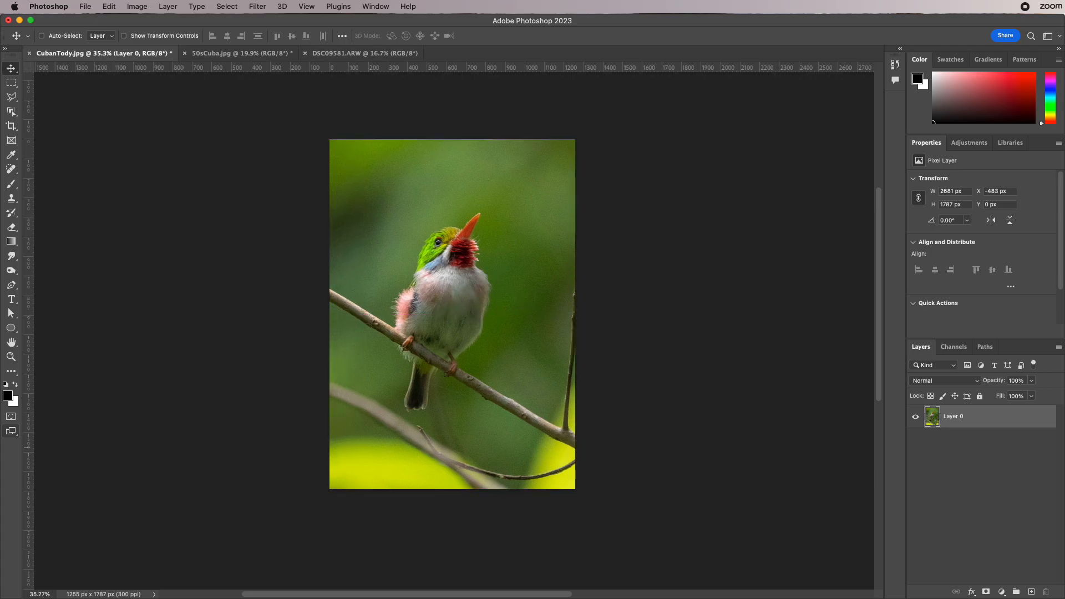
left_click(1058, 347)
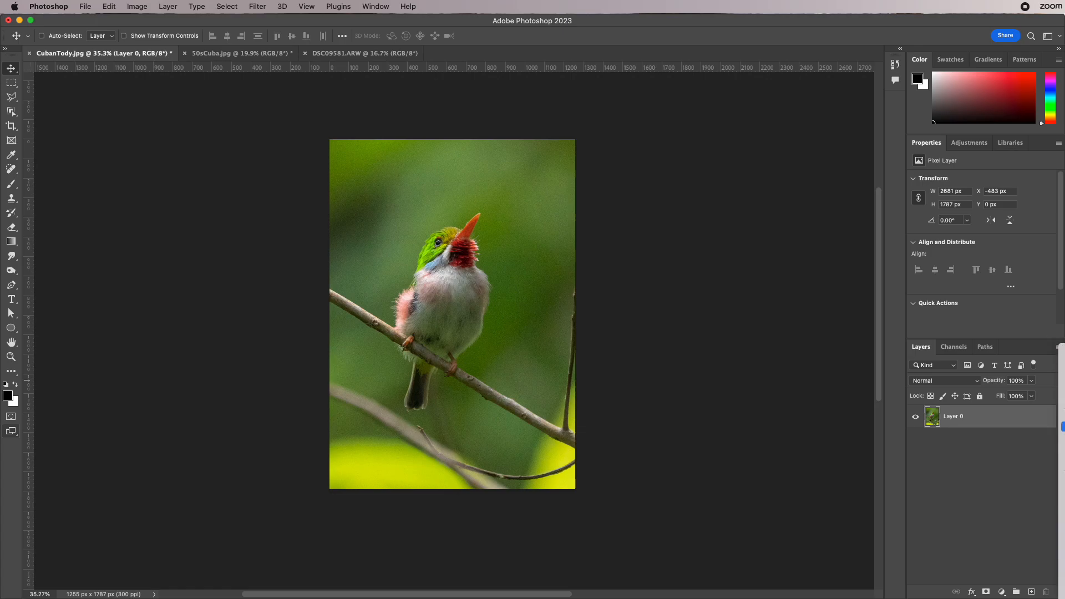
left_click(960, 489)
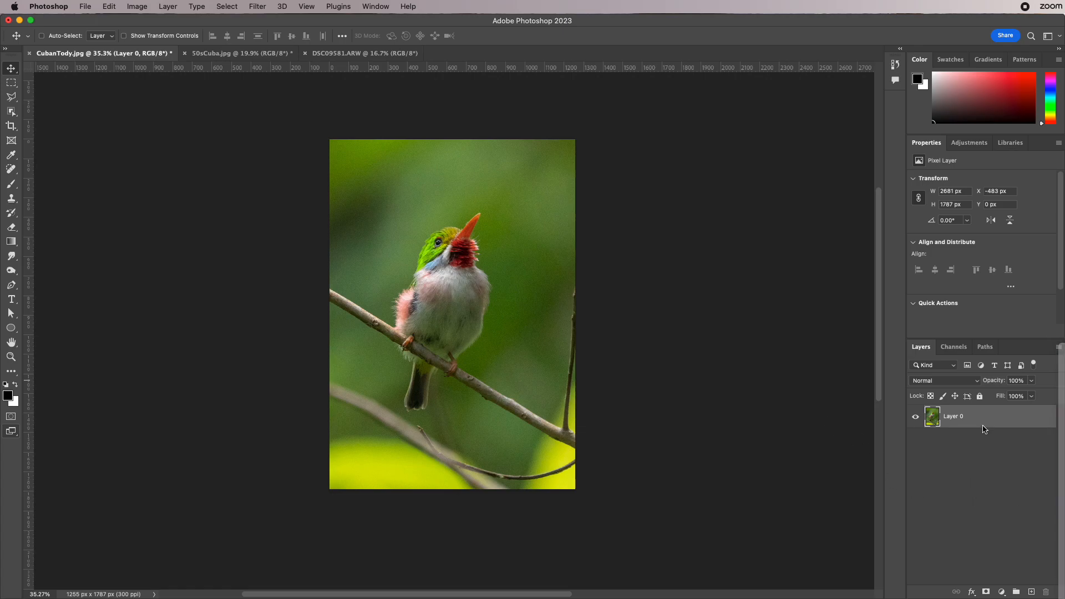
left_click(1058, 348)
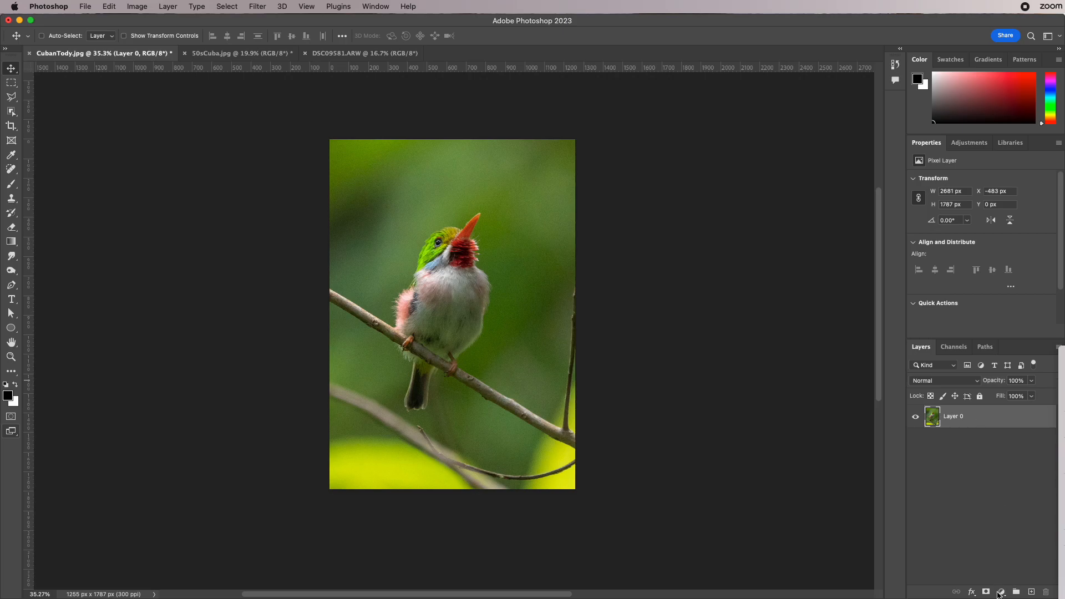
left_click(715, 470)
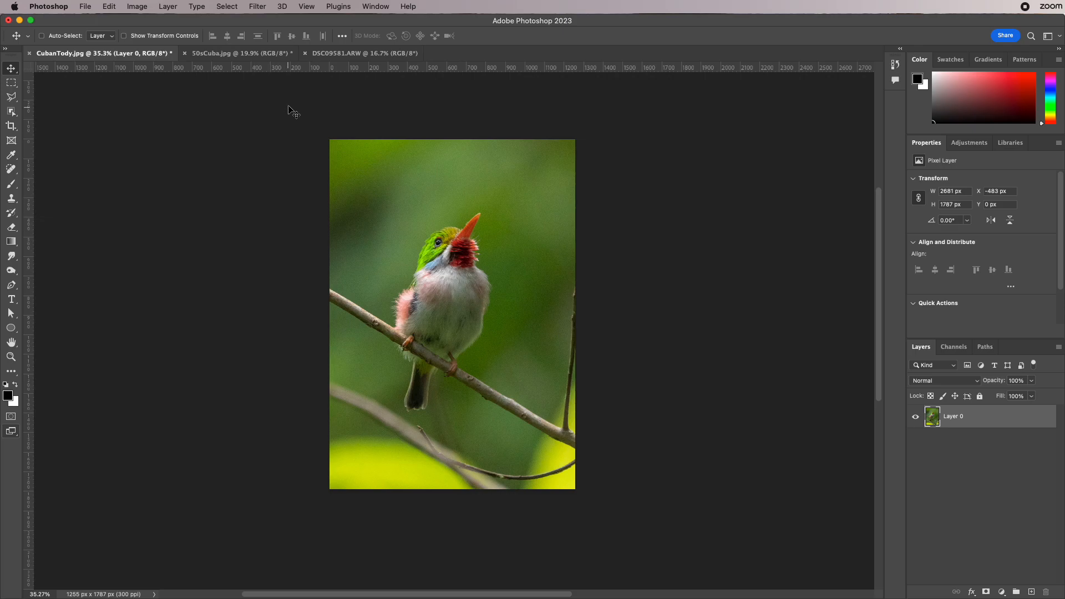
- Undo the layer moves and the portrait crop to restore the full photo
key("super")
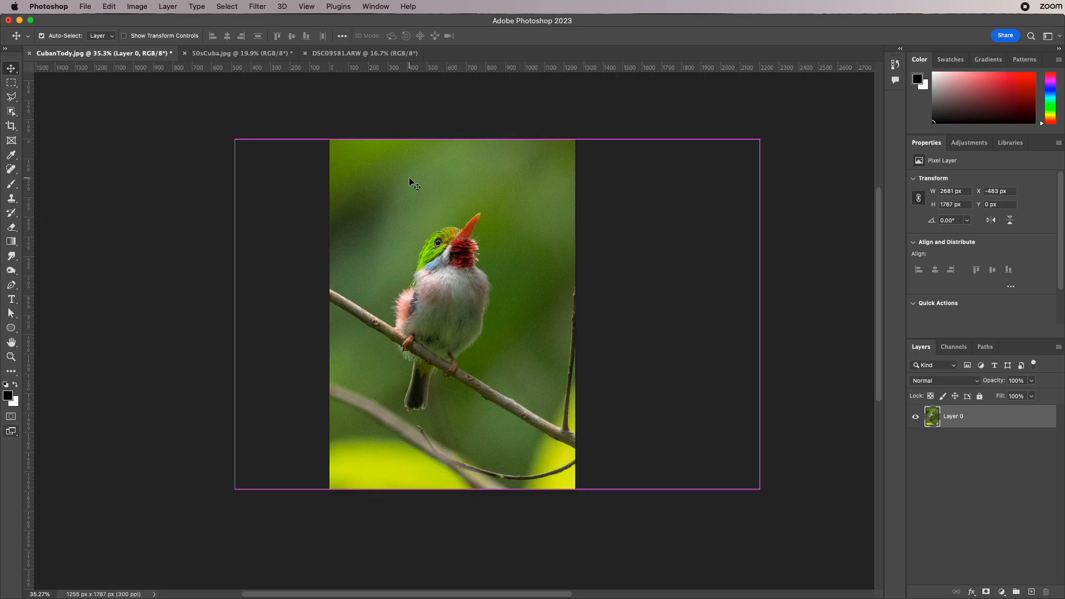
key("super+z")
key("super+z")
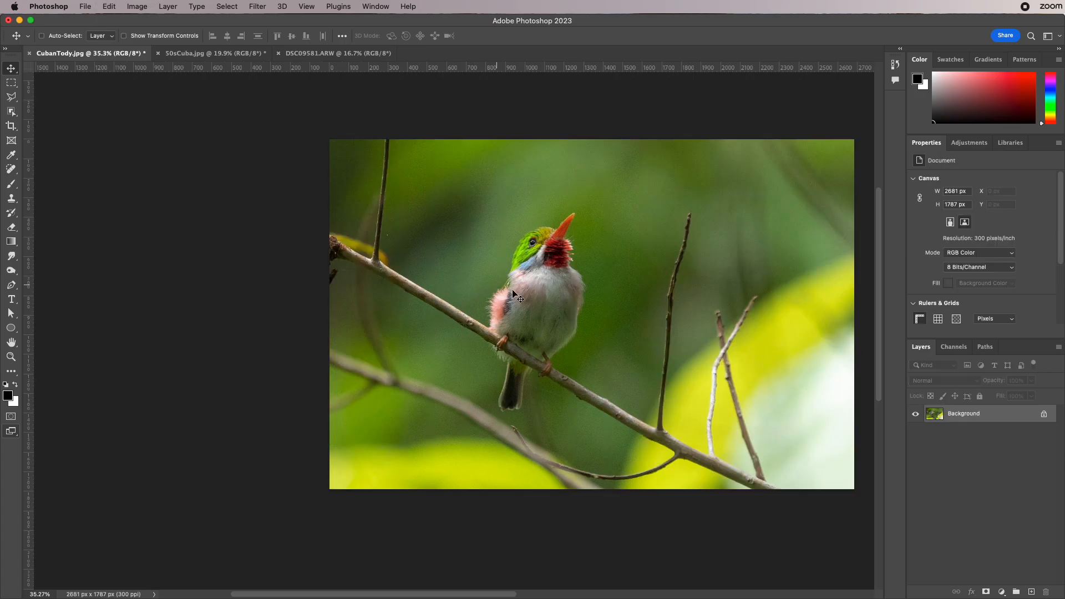
left_click_drag(669, 325, 531, 320)
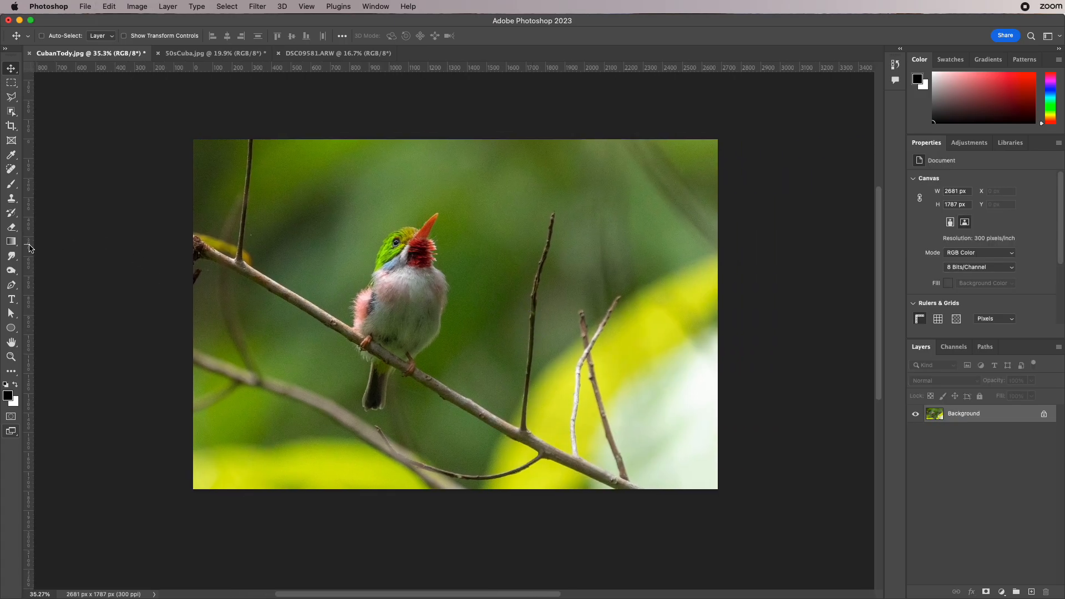
- Activate the Crop Tool and apply the 8.5 x 11 in 300 ppi preset to the crop box
left_click(11, 125)
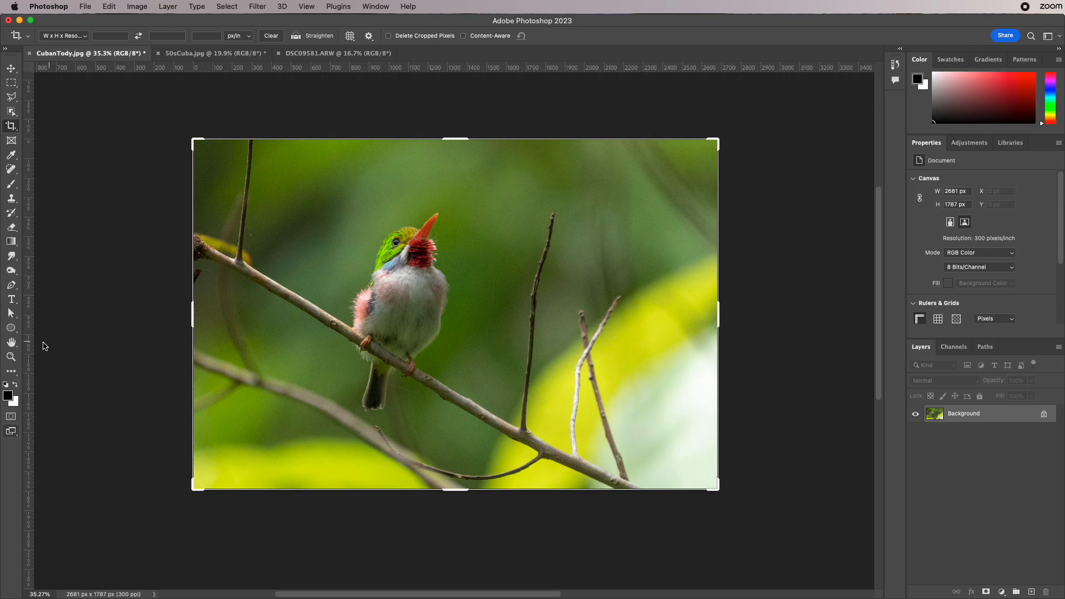
left_click(11, 357)
left_click_drag(411, 233, 454, 302)
left_click_drag(692, 381, 464, 260)
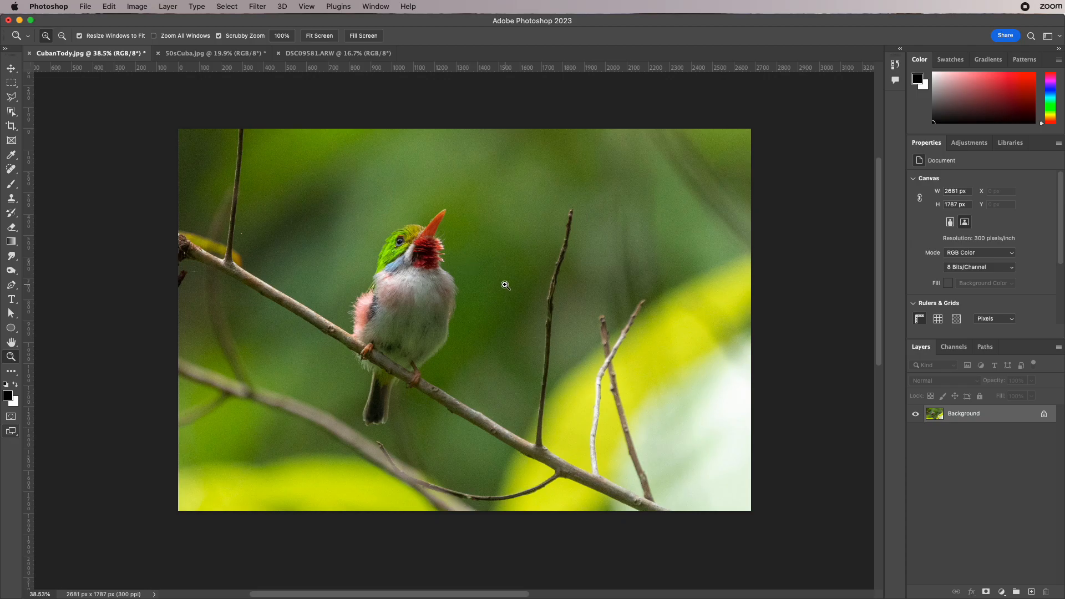
left_click_drag(384, 240, 395, 258)
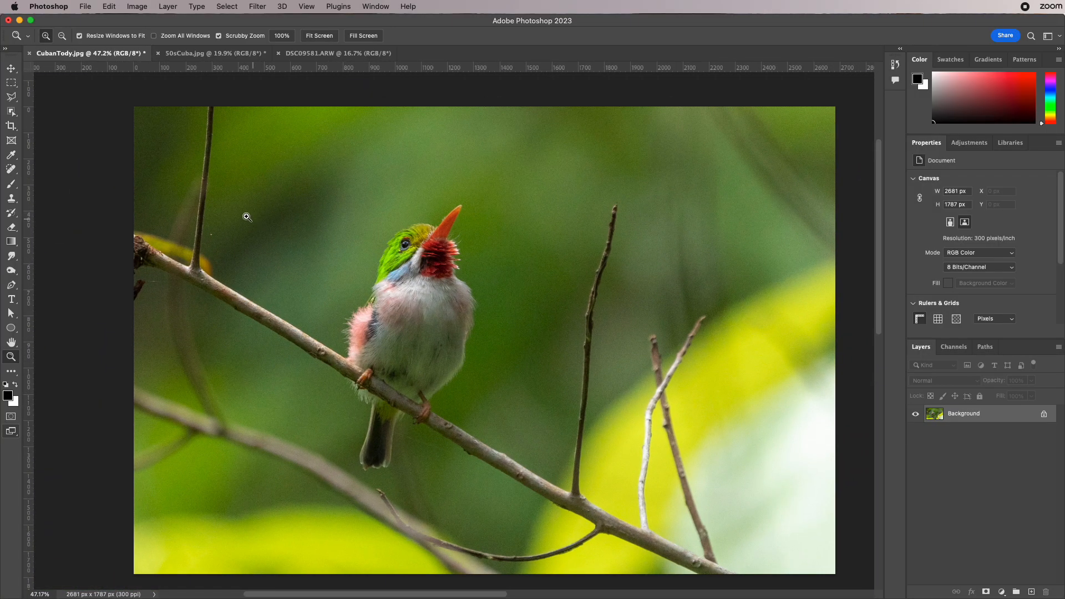
left_click(11, 125)
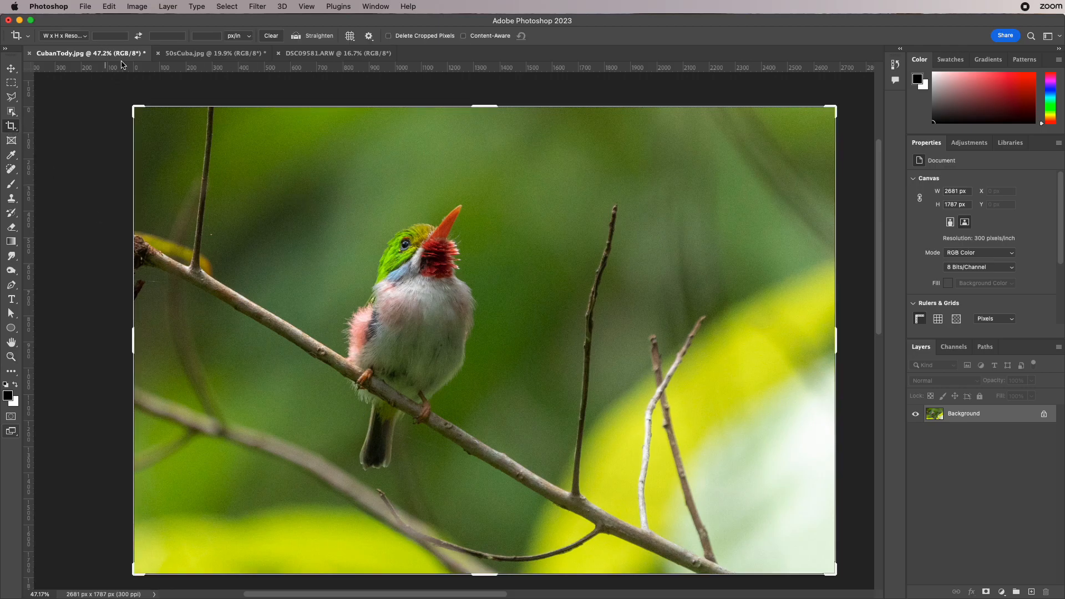
left_click(120, 36)
left_click(83, 35)
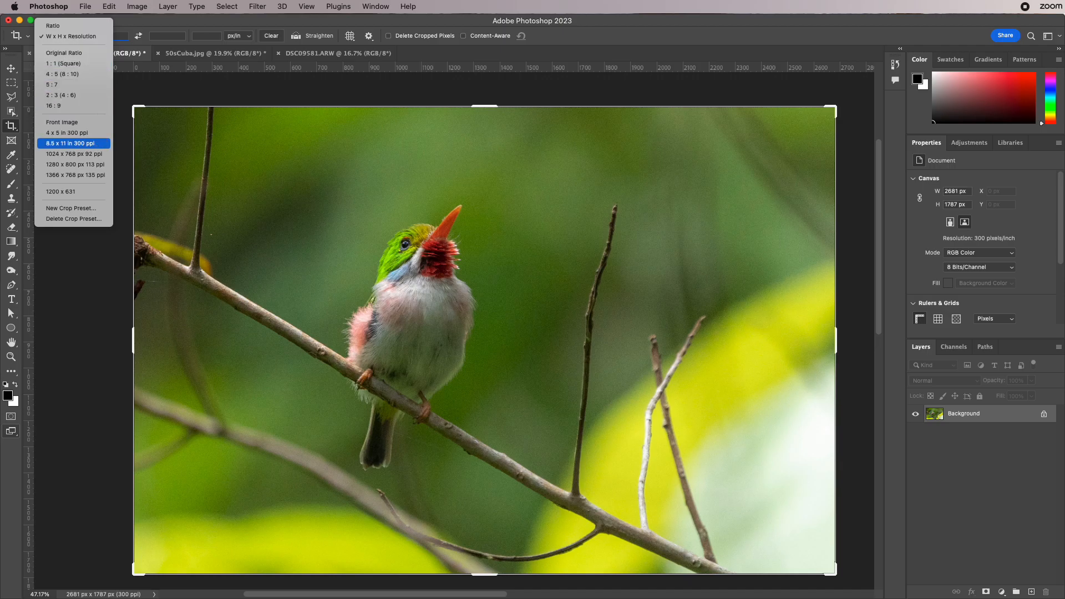
left_click(95, 145)
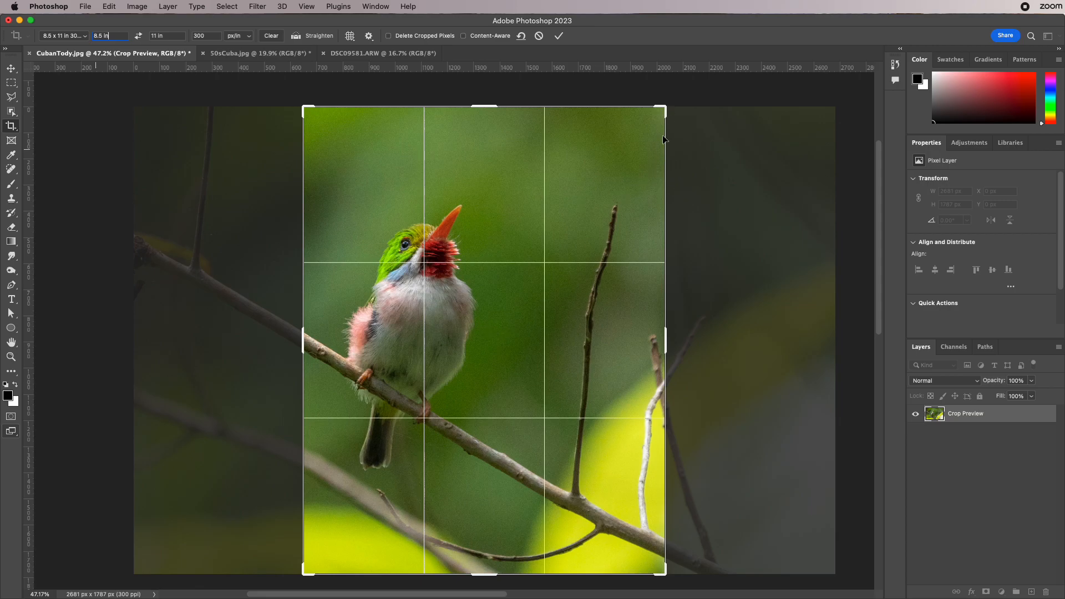
- Shrink the 8.5 x 11 in crop box around the bird, rotate the photo until the branch is nearly vertical, and apply the crop
left_click_drag(663, 107, 659, 348)
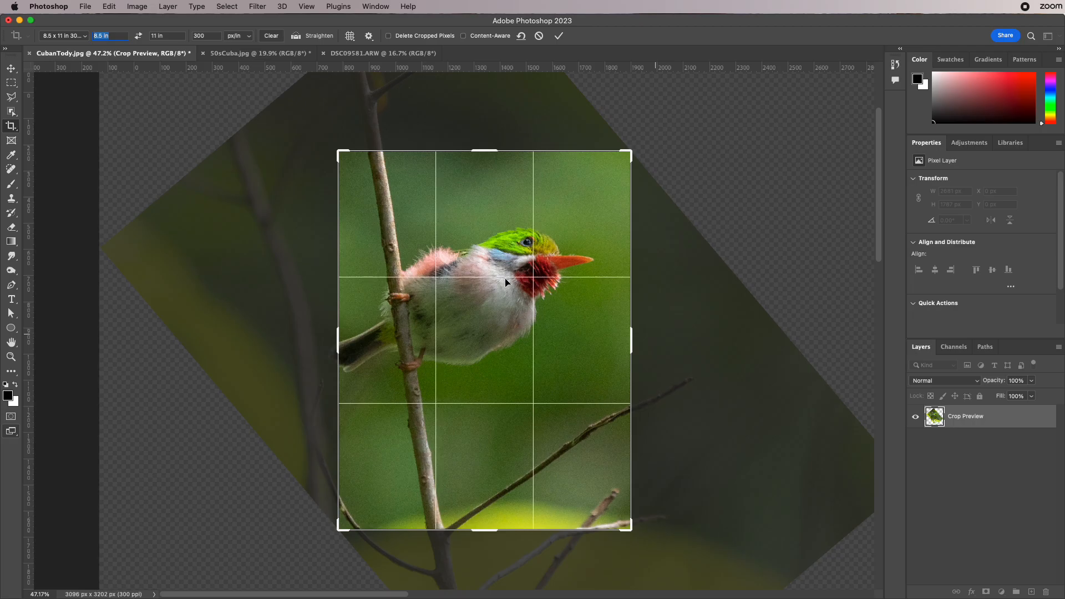
key("Return")
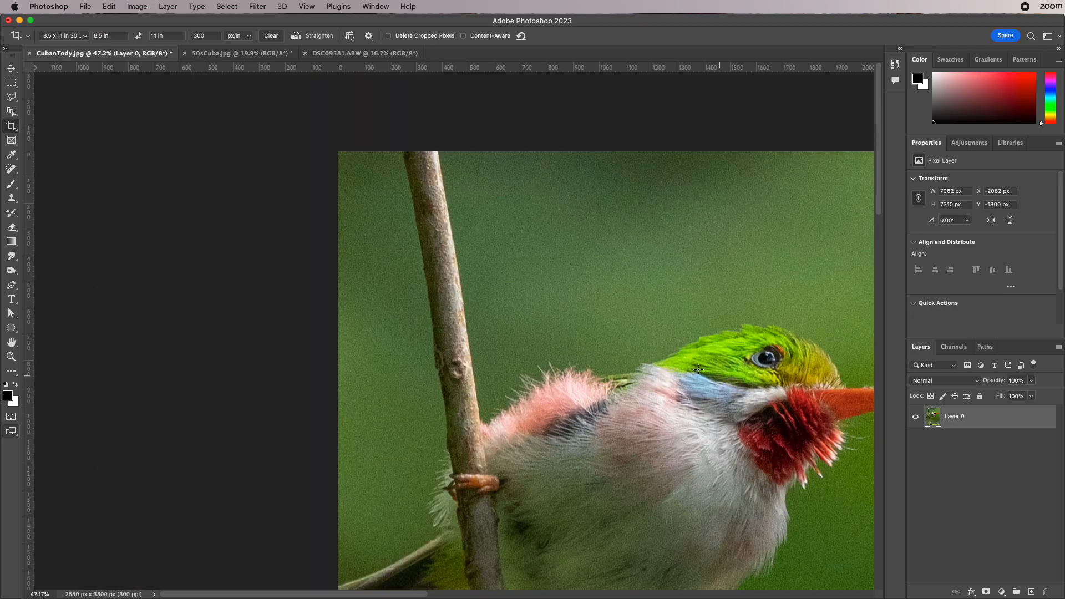
left_click(11, 357)
left_click_drag(466, 345, 413, 351)
left_click_drag(541, 370, 435, 245)
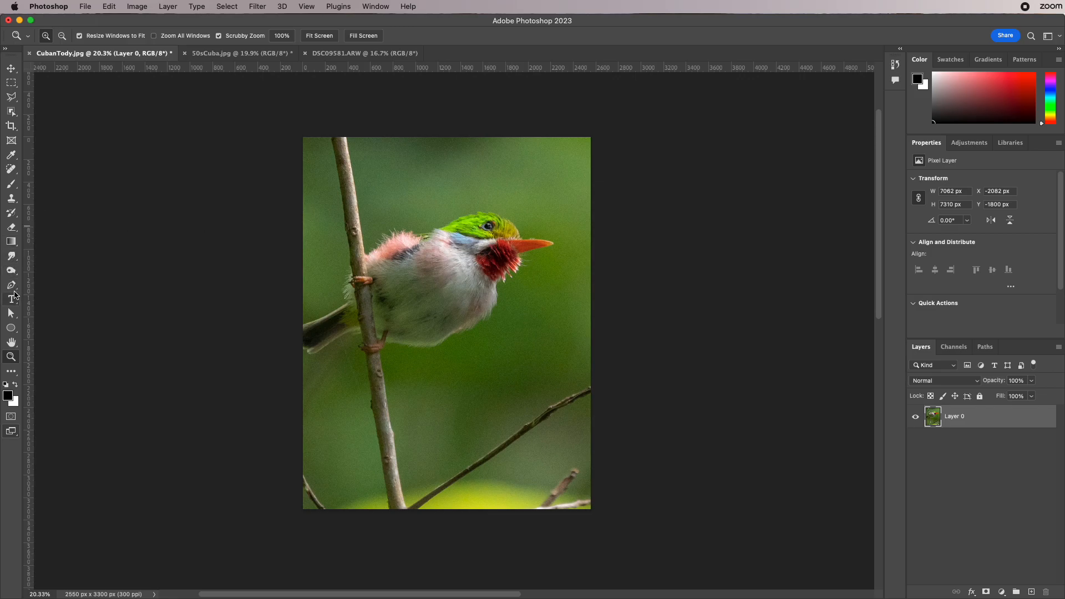
- Reactivate the Crop Tool and switch its sizing from the preset to W x H x Resolution
left_click(11, 126)
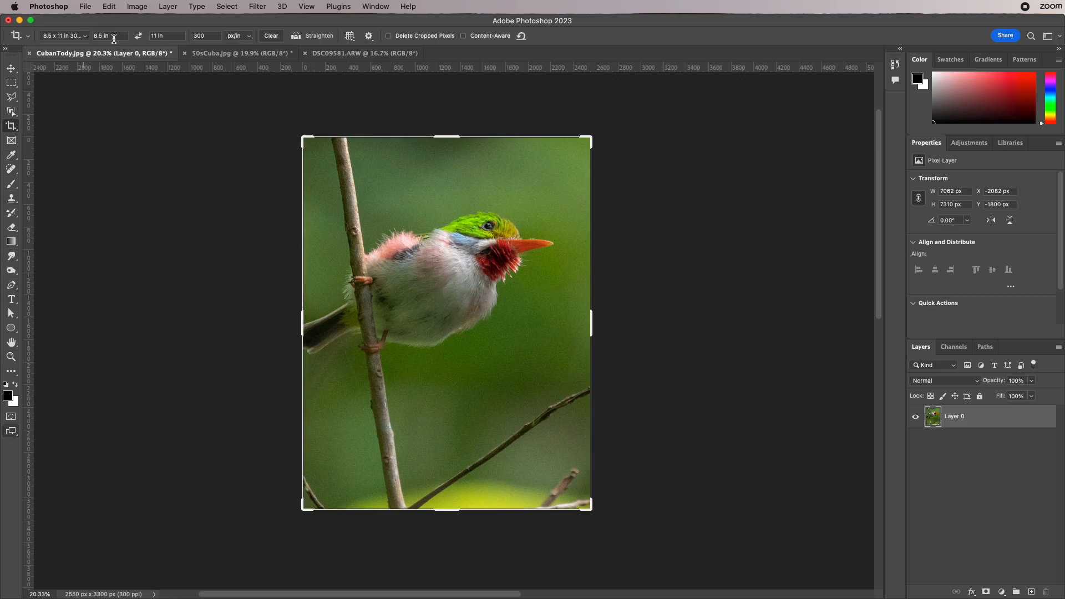
left_click(171, 36)
left_click(217, 35)
left_click(84, 36)
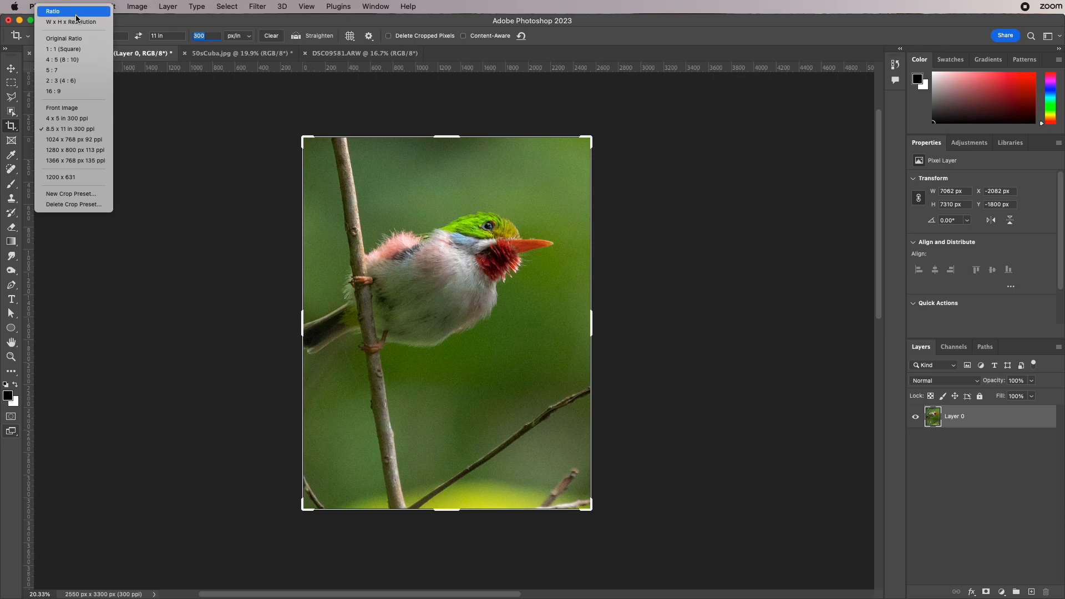
left_click(78, 22)
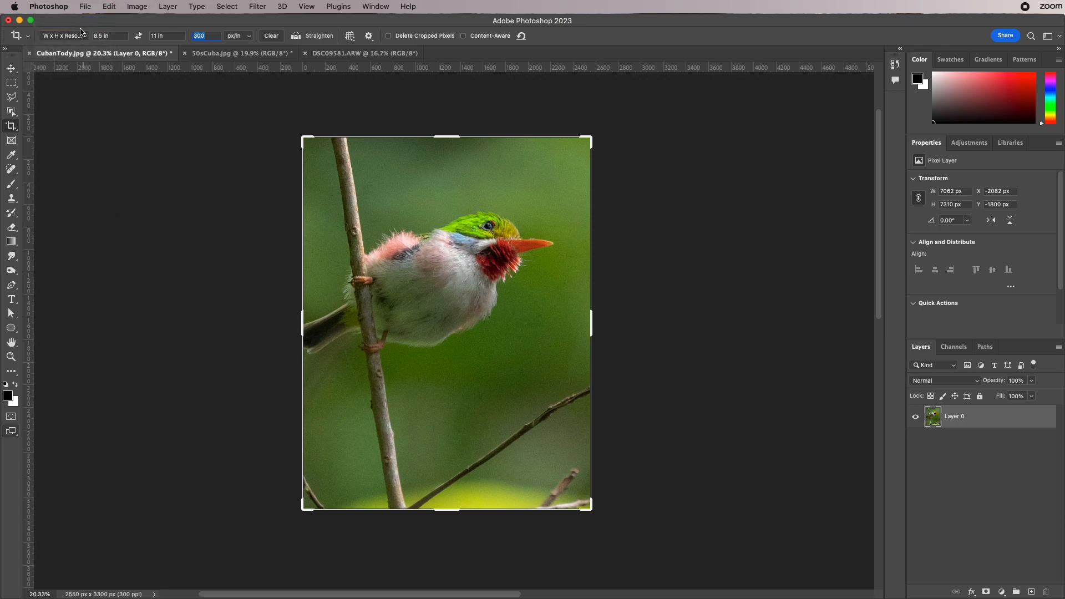
- Set the crop size to 1920 px wide and 200 px high
left_click(116, 39)
type("19")
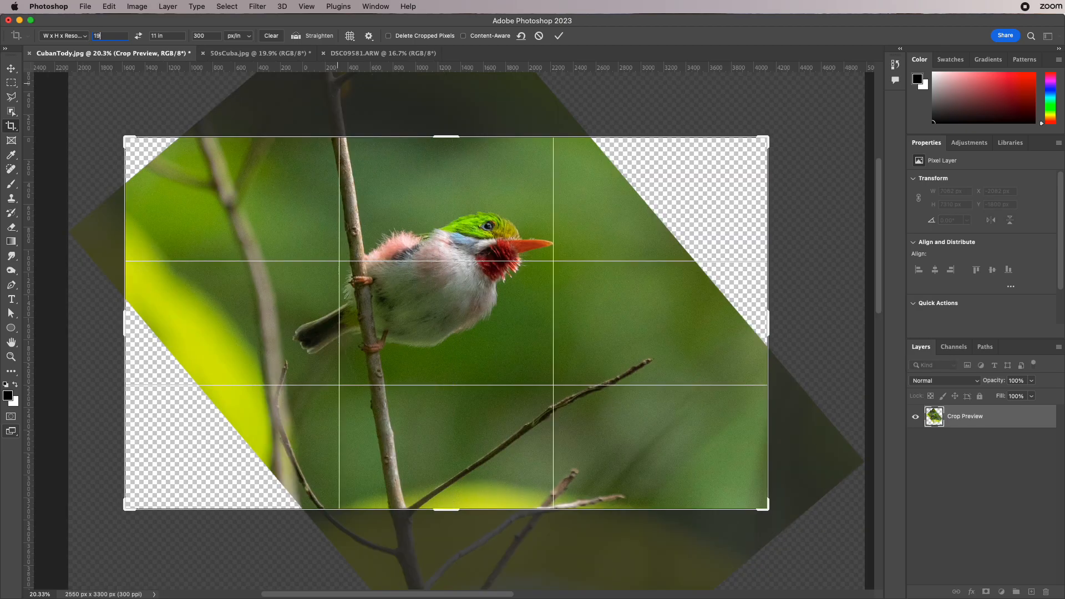
type("20 p")
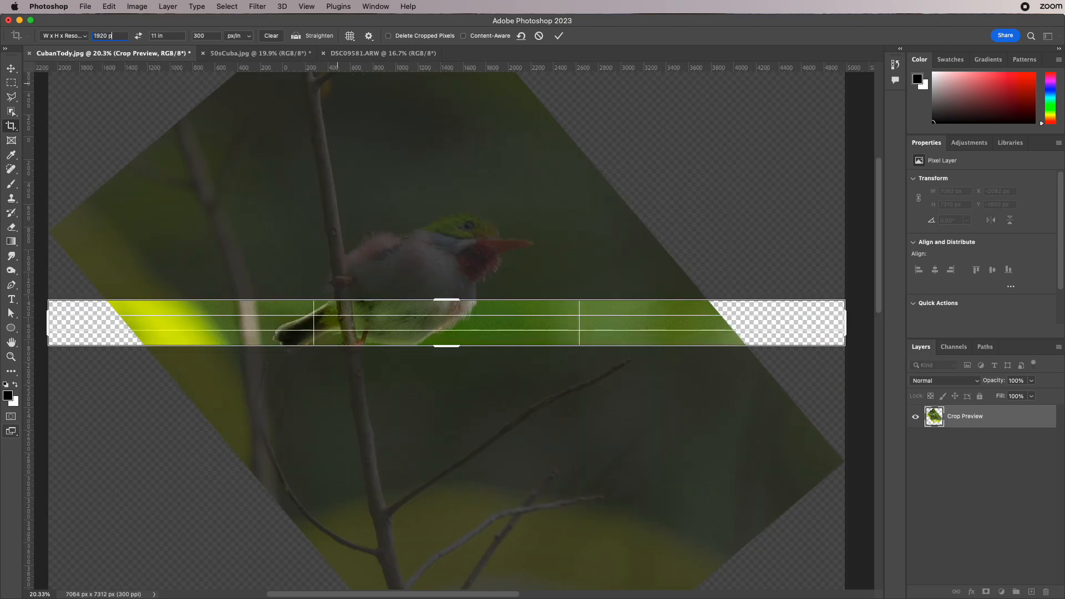
type("x")
key("Tab")
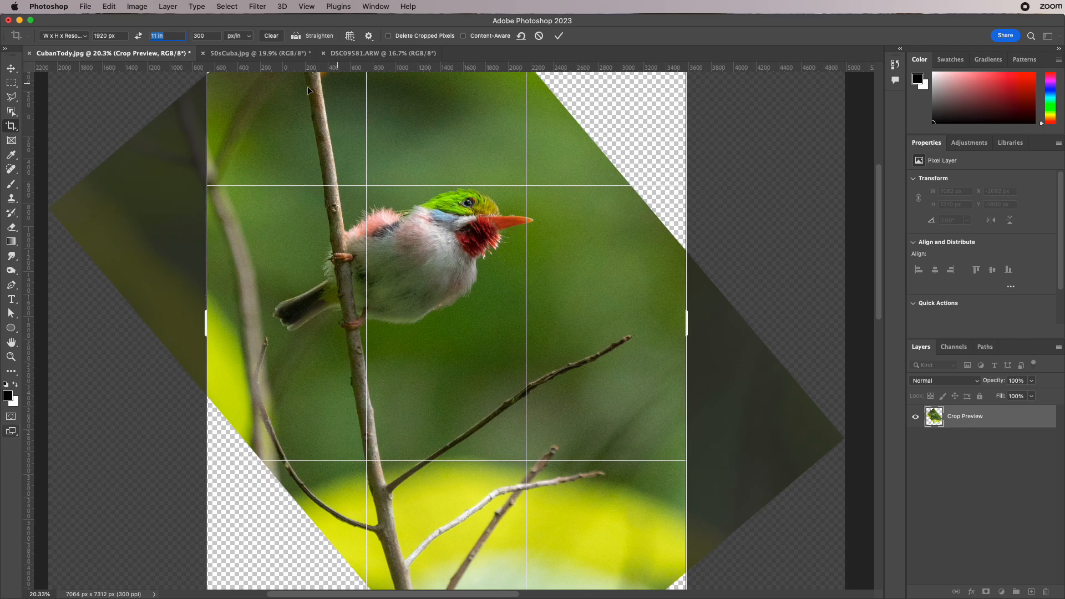
type("2")
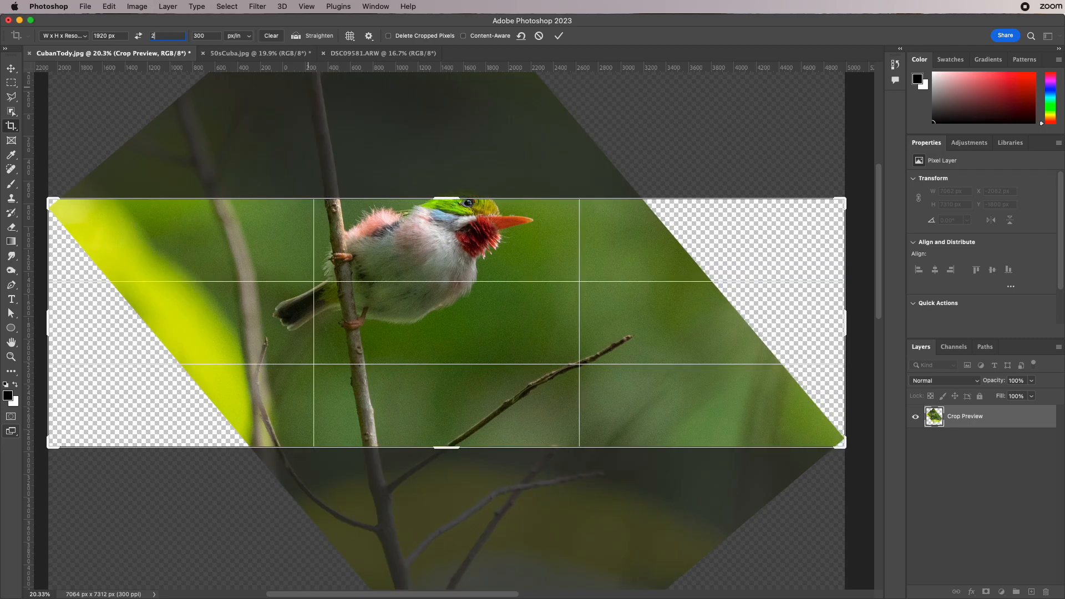
type("00px")
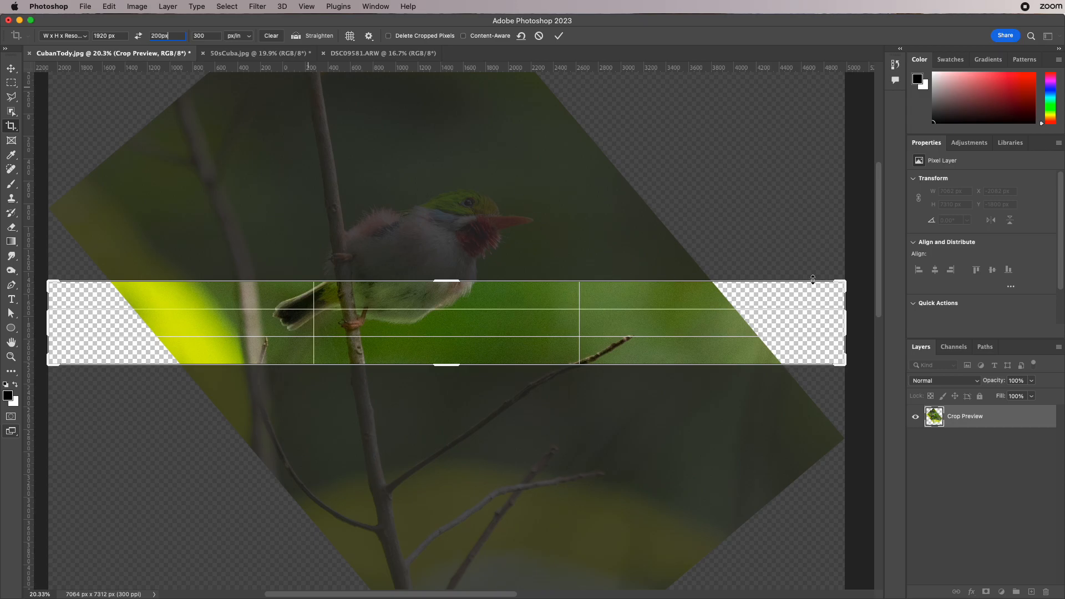
- Shrink the 1920 x 200 px crop box, rotate the photo about -50° until level, frame the bird's head, and apply the crop
left_click_drag(843, 283, 710, 296)
left_click_drag(552, 329, 558, 389)
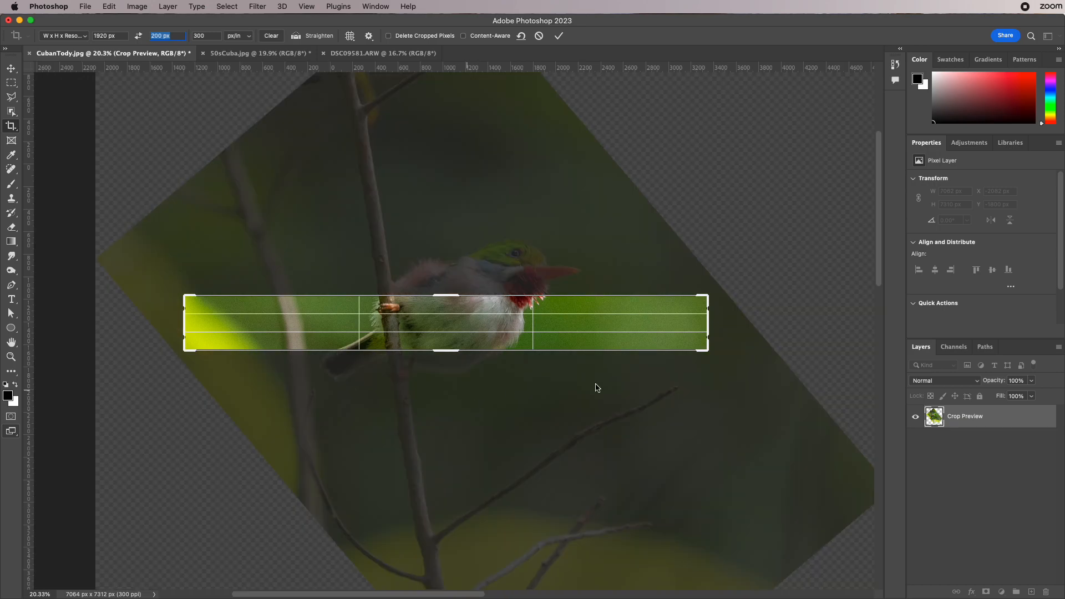
left_click_drag(726, 365, 667, 124)
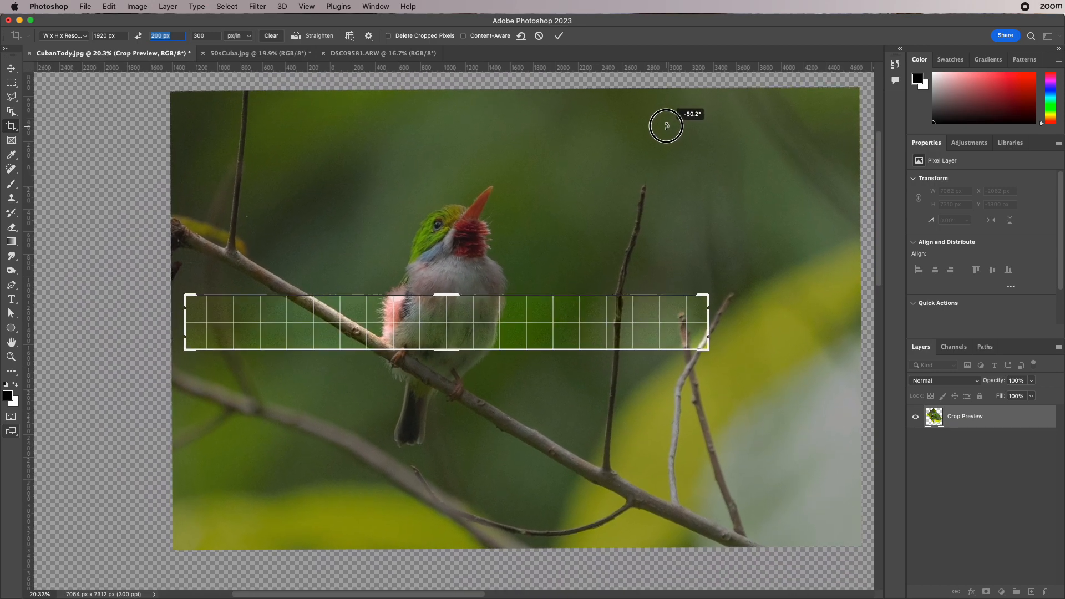
left_click_drag(522, 308, 370, 408)
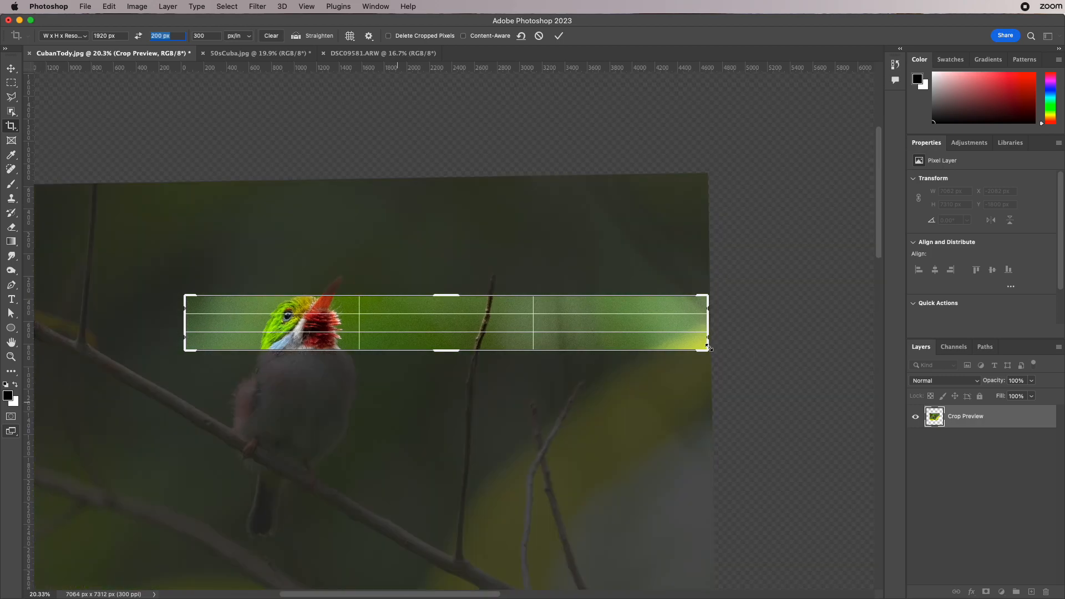
mouse_move(673, 340)
left_mouse_down()
mouse_move(632, 348)
mouse_move(682, 340)
left_mouse_up()
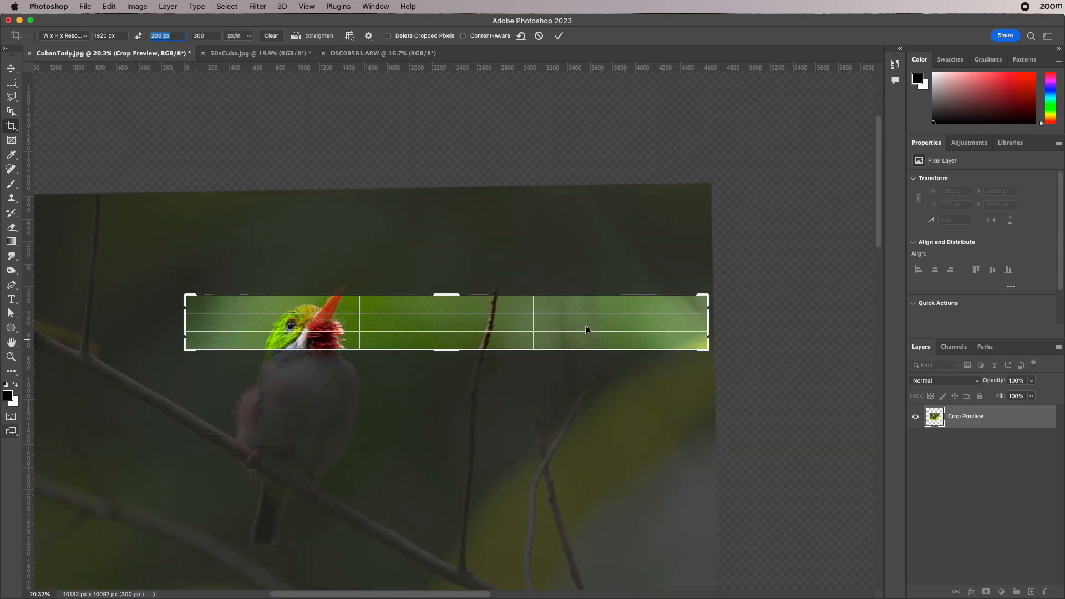
key("Return")
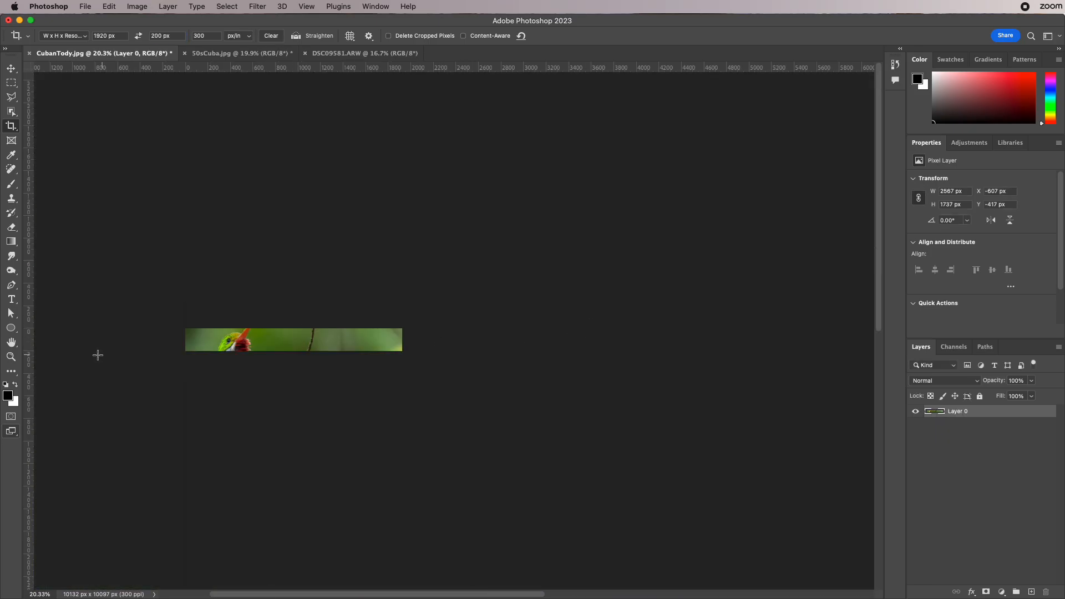
- Clear the fixed crop size and expand the banner crop vertically to about 1920 x 602 px to bring back hidden image area
left_click(11, 357)
left_click_drag(203, 337, 250, 344)
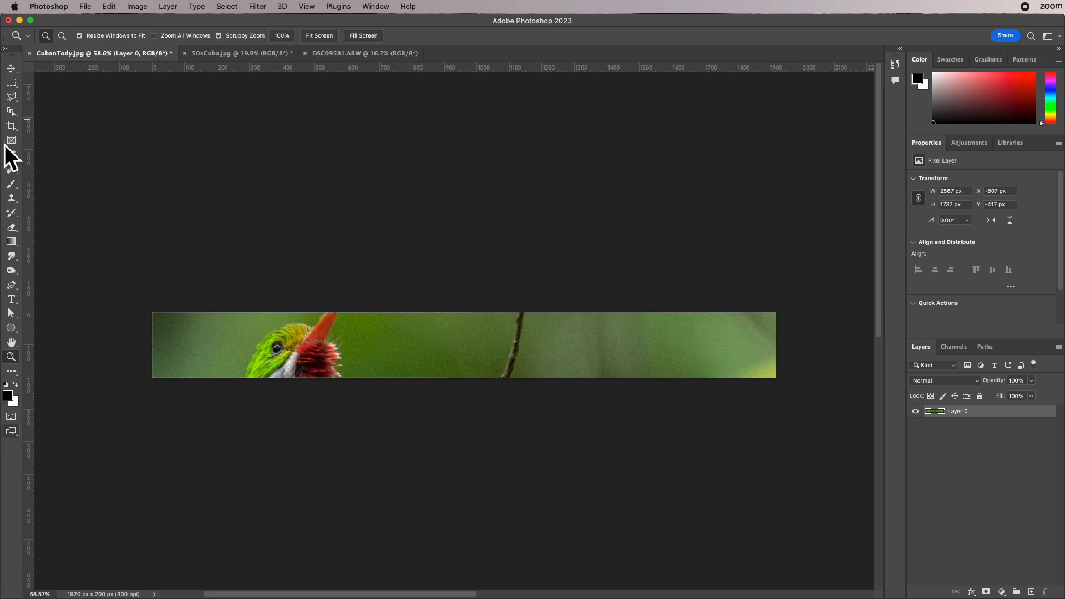
left_click(11, 126)
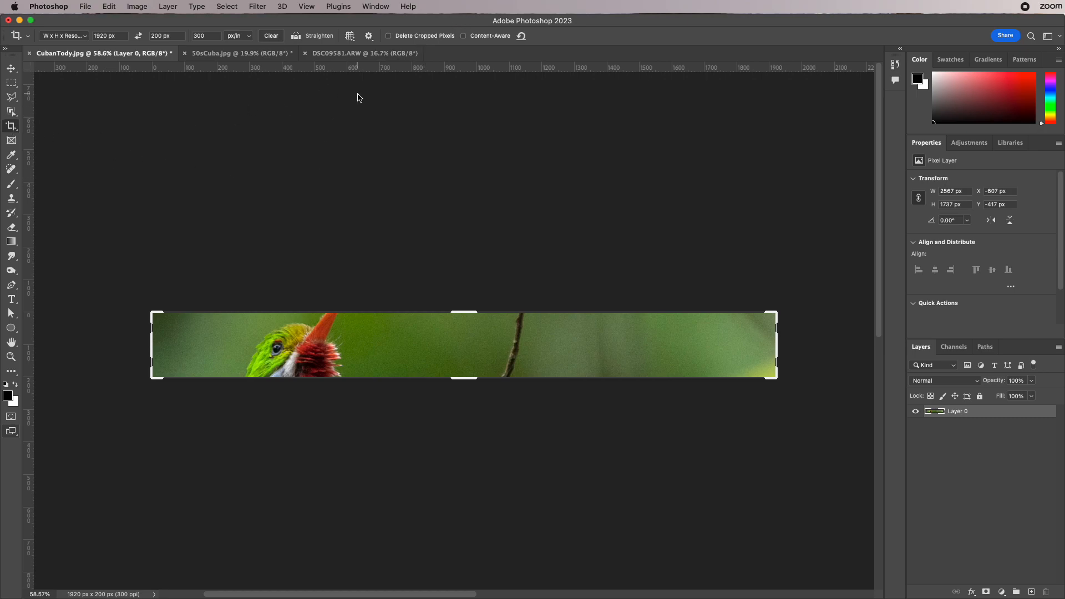
left_click(521, 36)
left_click_drag(776, 314, 776, 249)
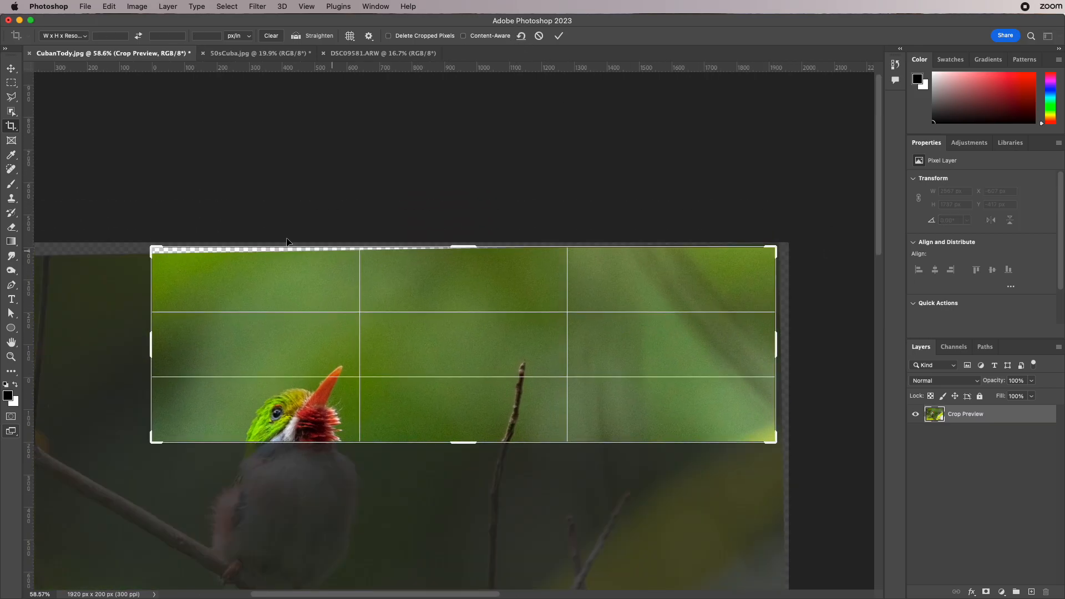
left_click(11, 127, "alt")
left_click(10, 127, "alt")
left_click(11, 127, "alt")
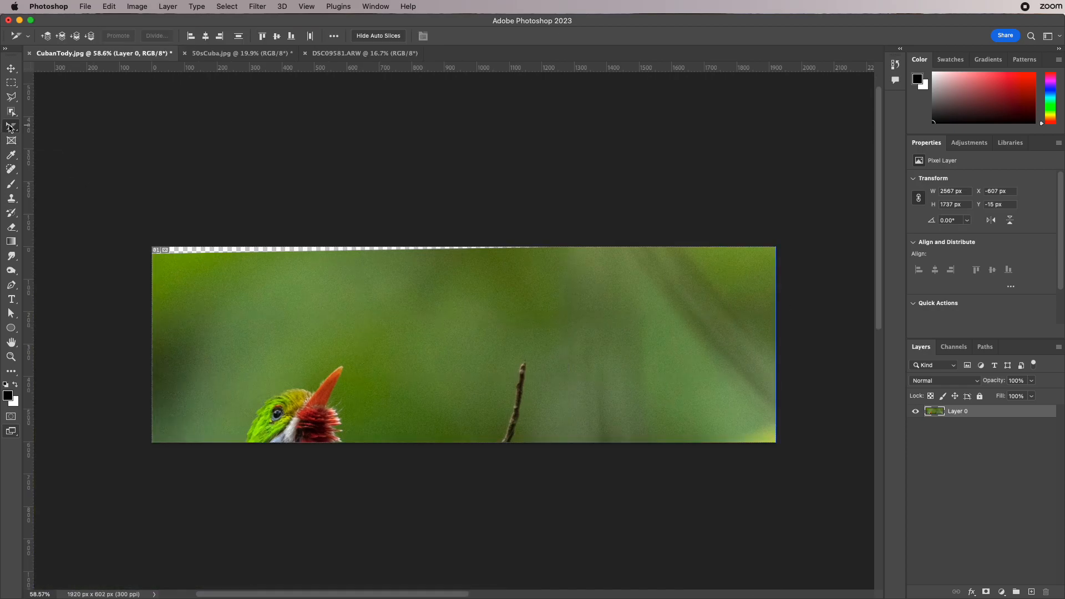
- Reselect the Crop Tool and expand the crop downward and to the left to recover nearly the whole bird photo
left_click_drag(11, 127, 46, 129)
left_click(46, 128)
left_click(9, 128, "alt")
left_click(9, 128, "alt")
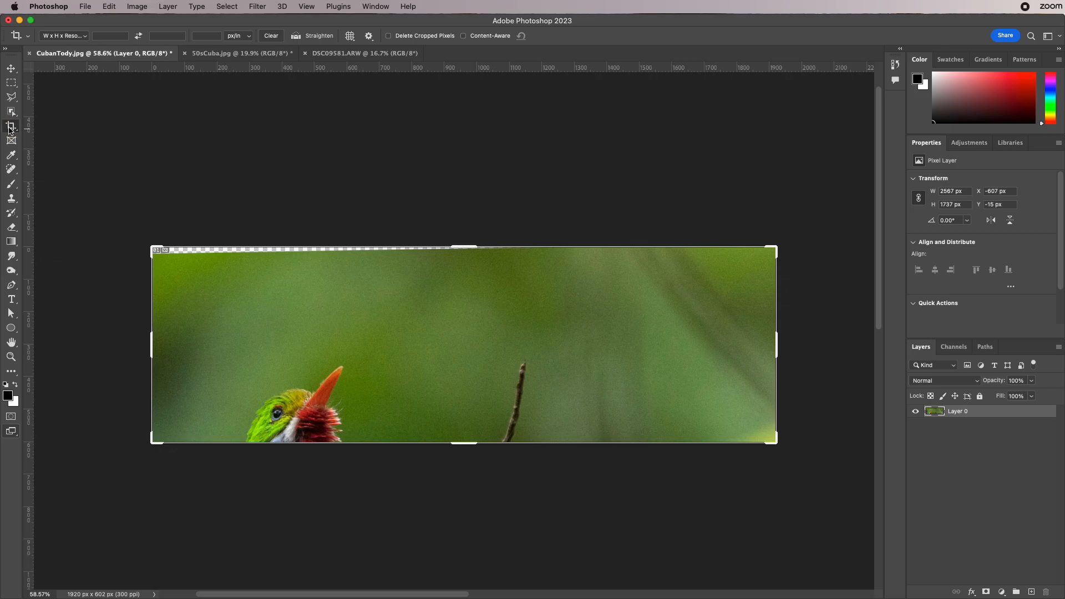
left_click(8, 129, "alt")
left_click(47, 126)
mouse_move(775, 442)
left_mouse_down()
mouse_move(774, 596)
mouse_move(767, 430)
mouse_move(776, 457)
left_mouse_up()
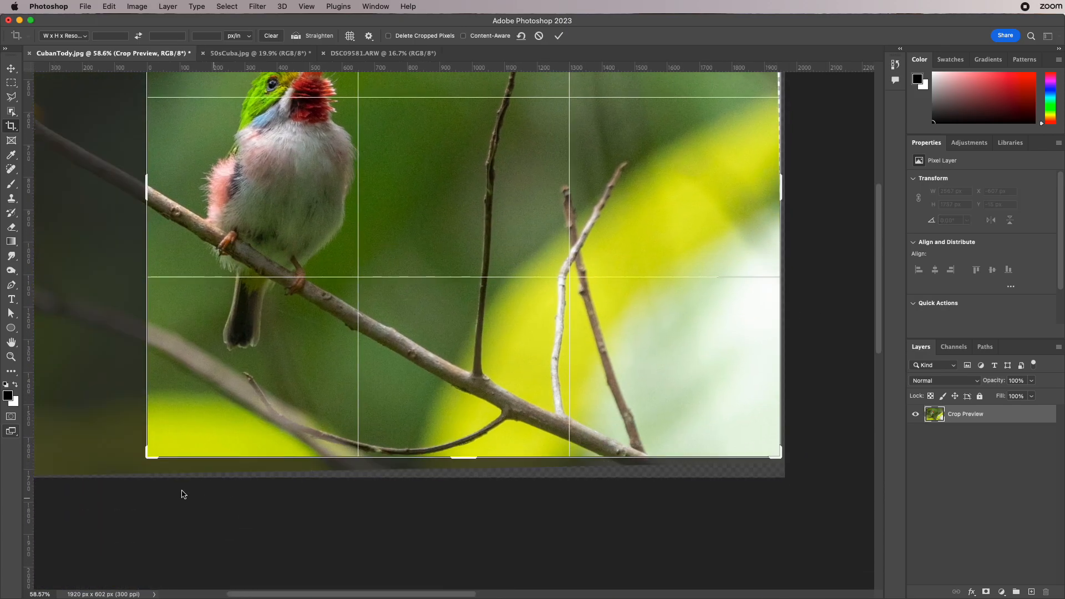
left_click_drag(147, 456, 53, 465)
scroll(415, 317, "down", 10)
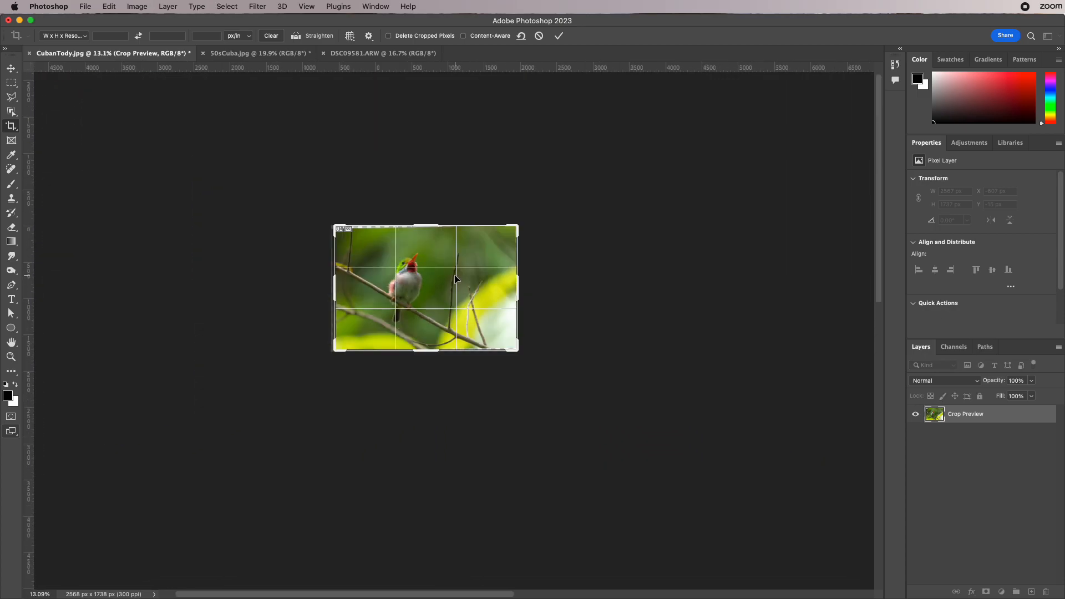
scroll(456, 279, "up", 5)
key("Return")
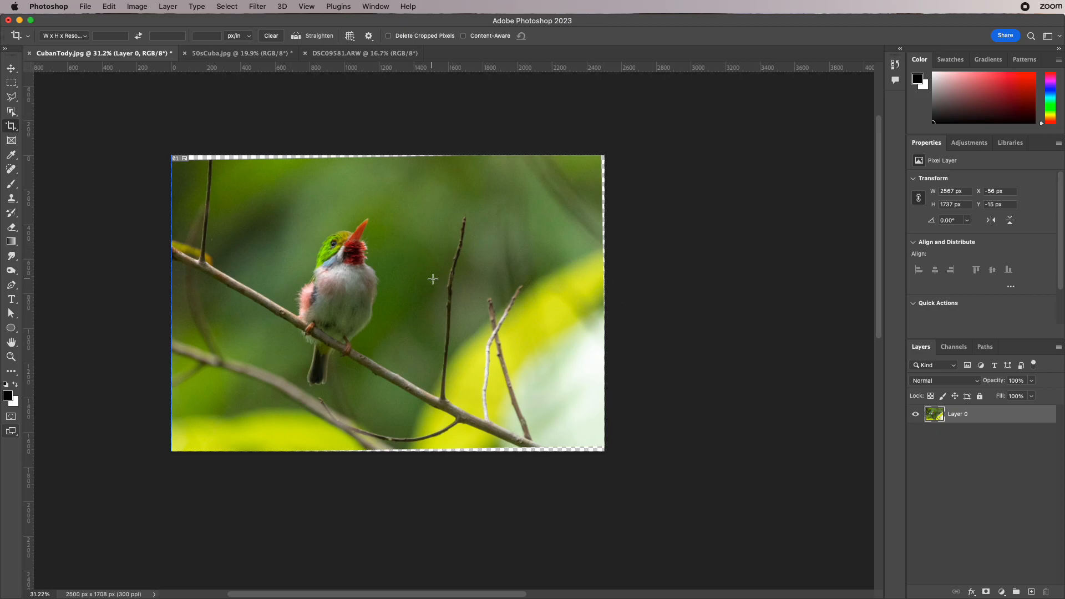
- Revert CubanTody.jpg to its saved version and reactivate the Crop Tool
left_click(77, 6)
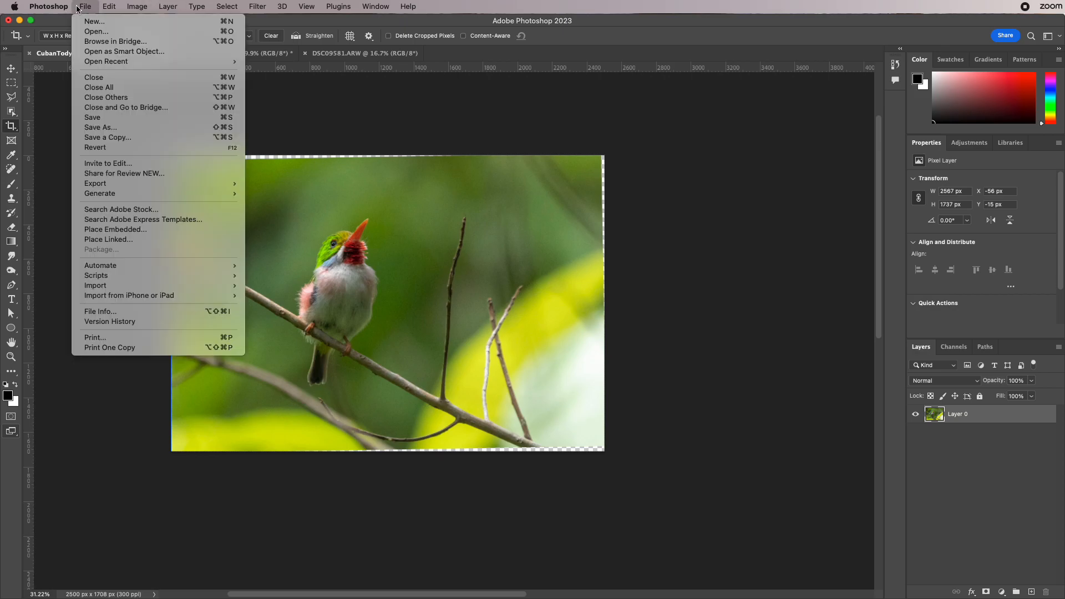
left_click(102, 148)
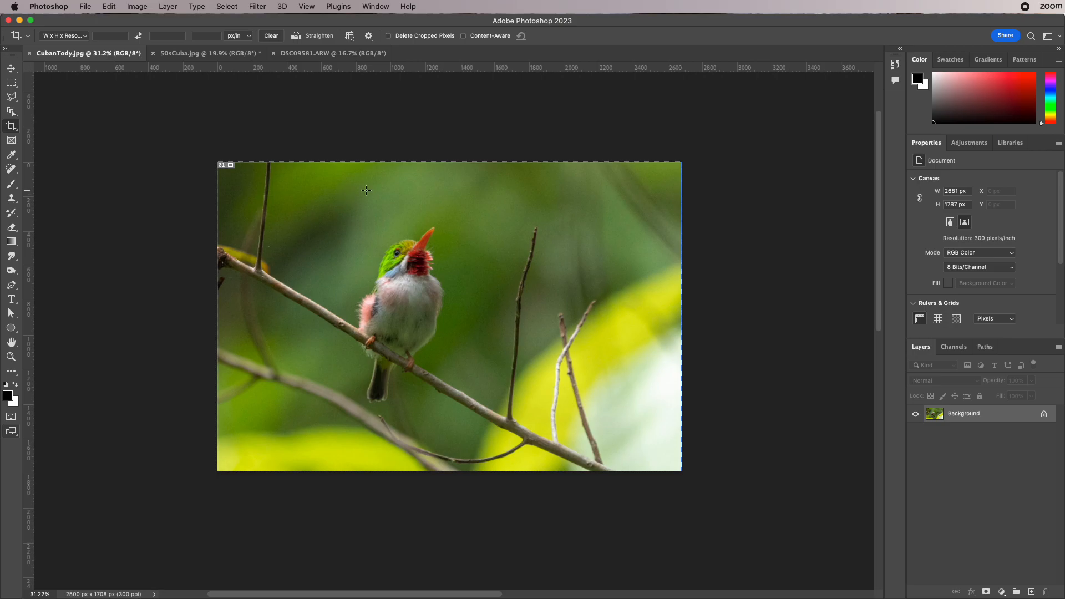
left_click(11, 128)
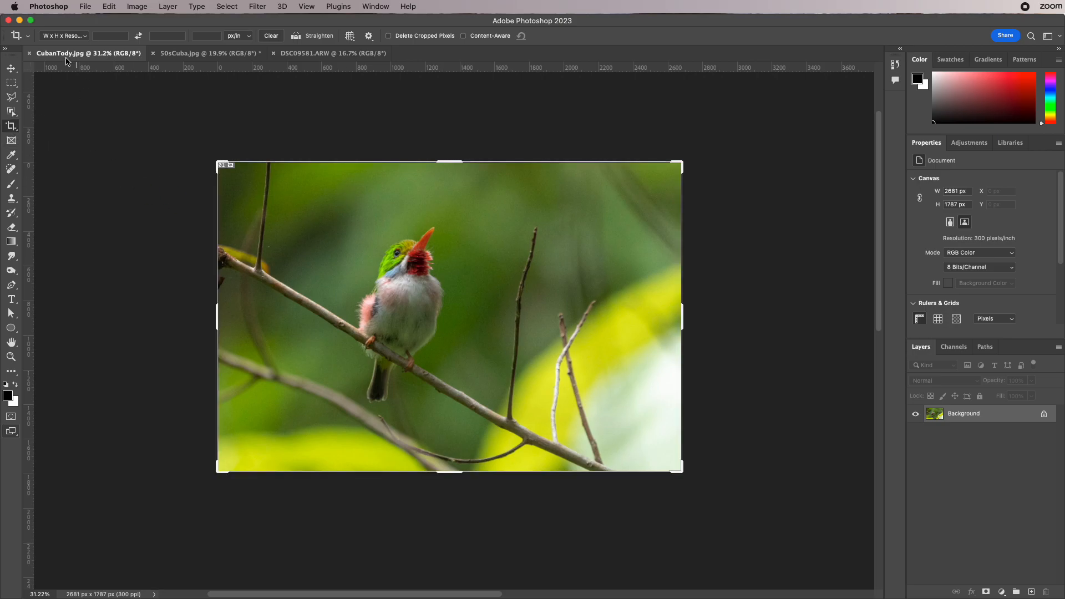
left_click(66, 36)
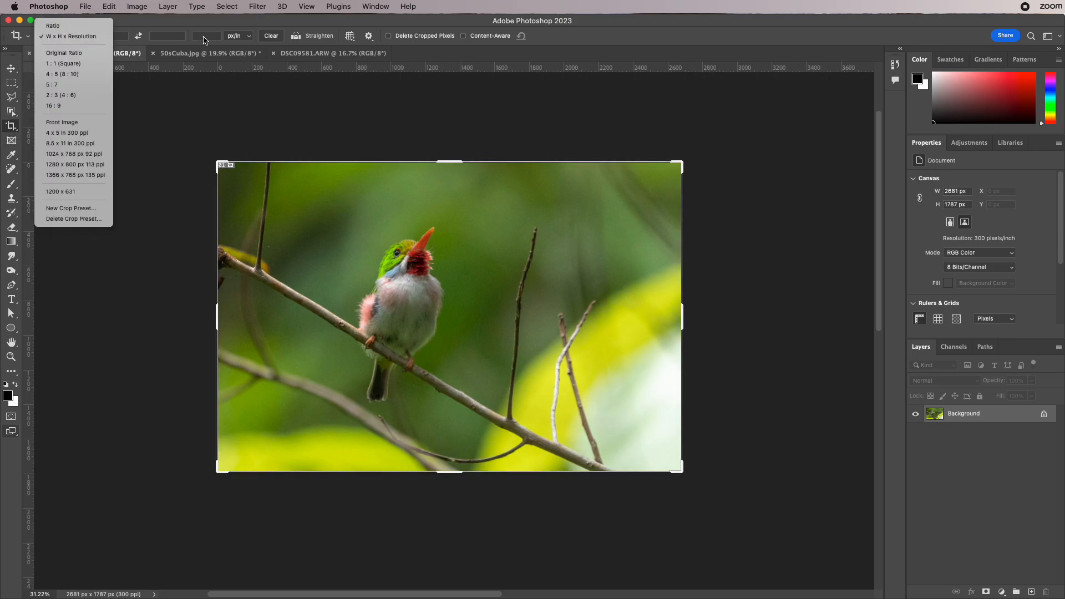
left_click(480, 39)
- Try extending the crop above the bird photo with Content-Aware turned off, and undo that crop
left_click(465, 36)
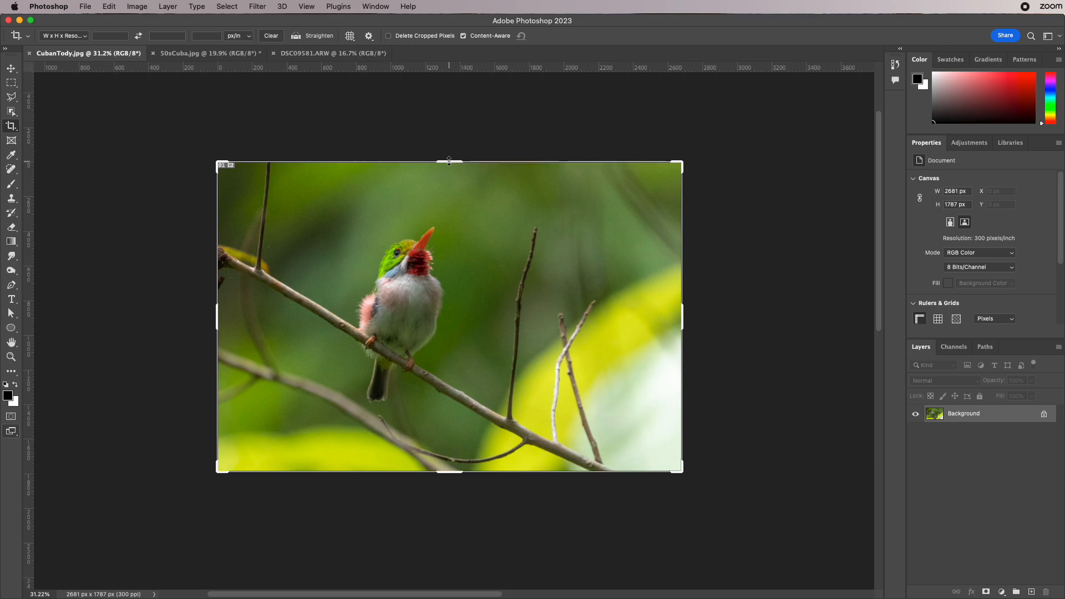
left_click(463, 36)
left_click_drag(448, 159, 448, 108)
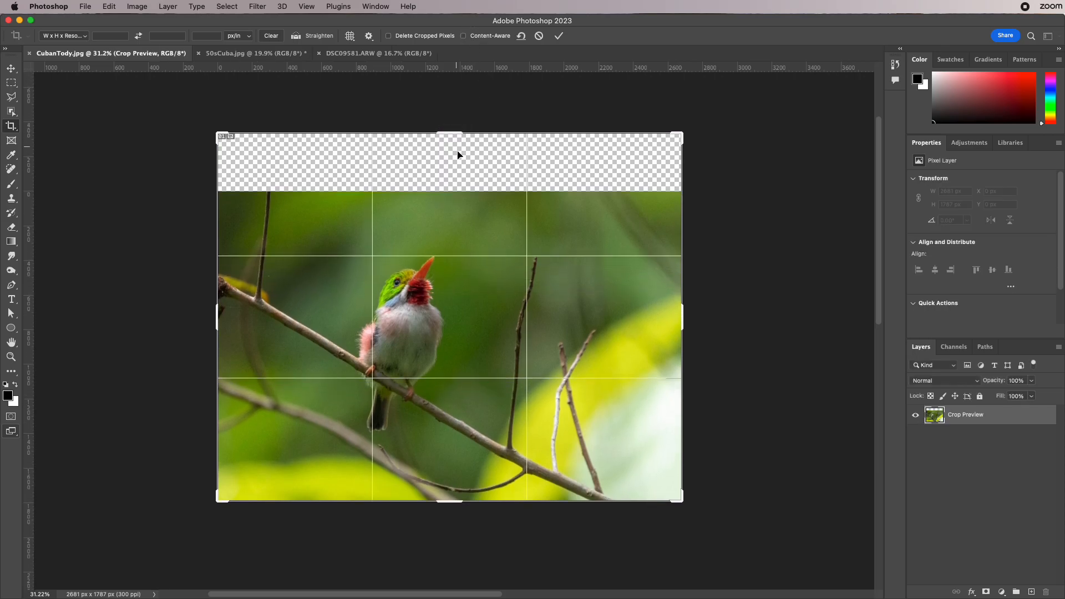
key("Return")
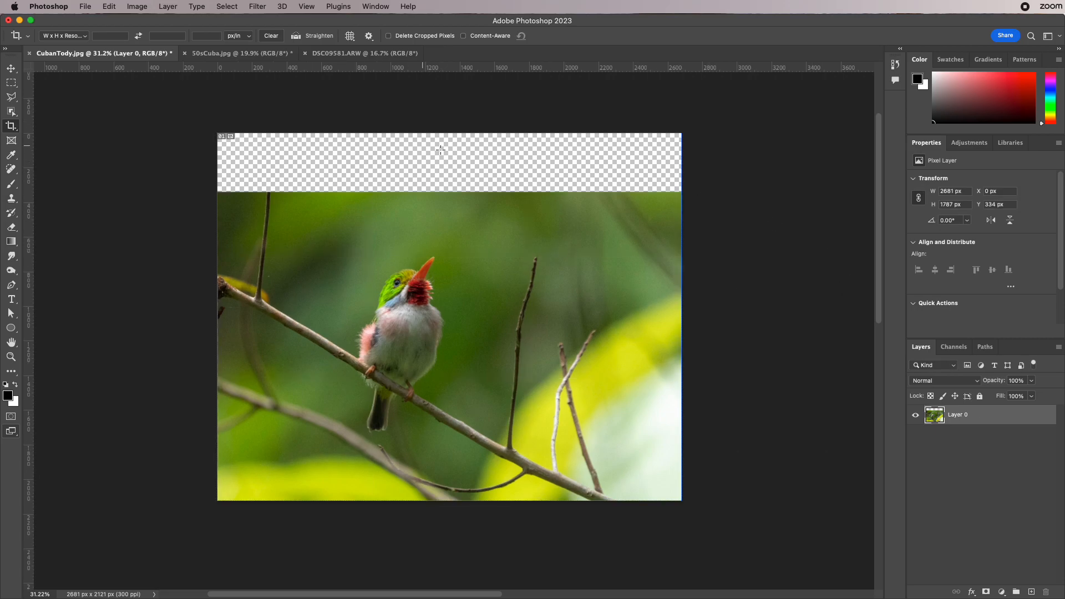
key("super+z")
- Turn on Content-Aware and extend the crop above the bird photo to about 2681 x 2056 px
left_click(463, 35)
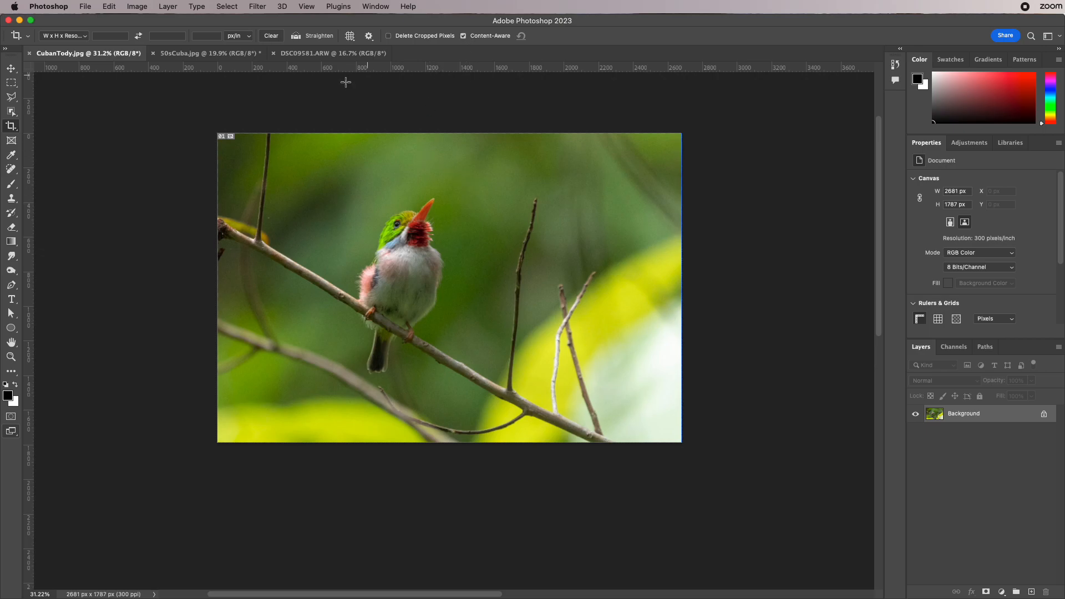
left_click(426, 145)
left_click_drag(449, 132, 447, 106)
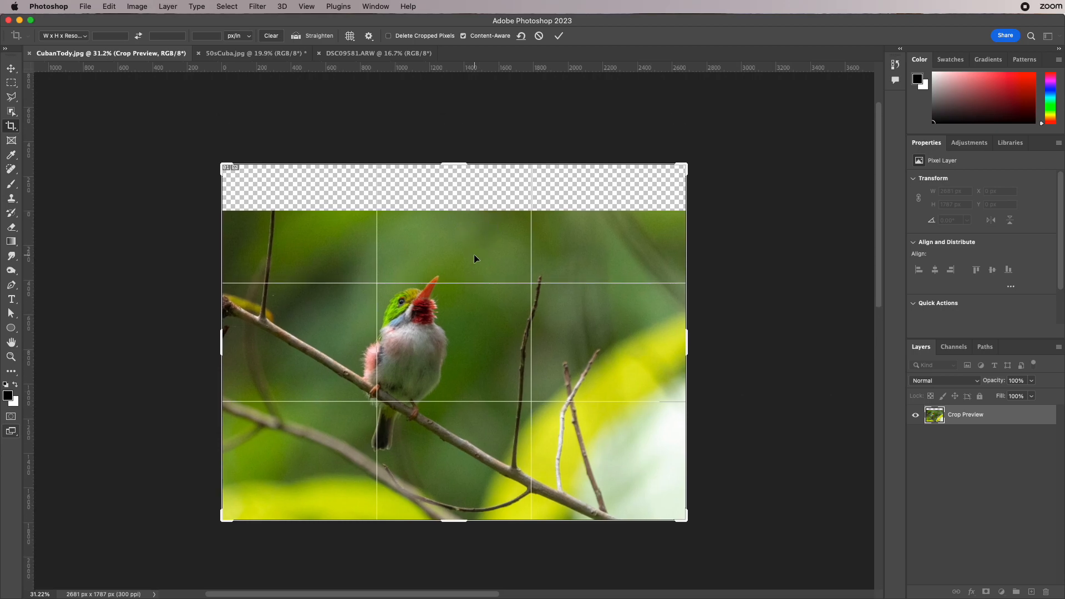
key("Return")
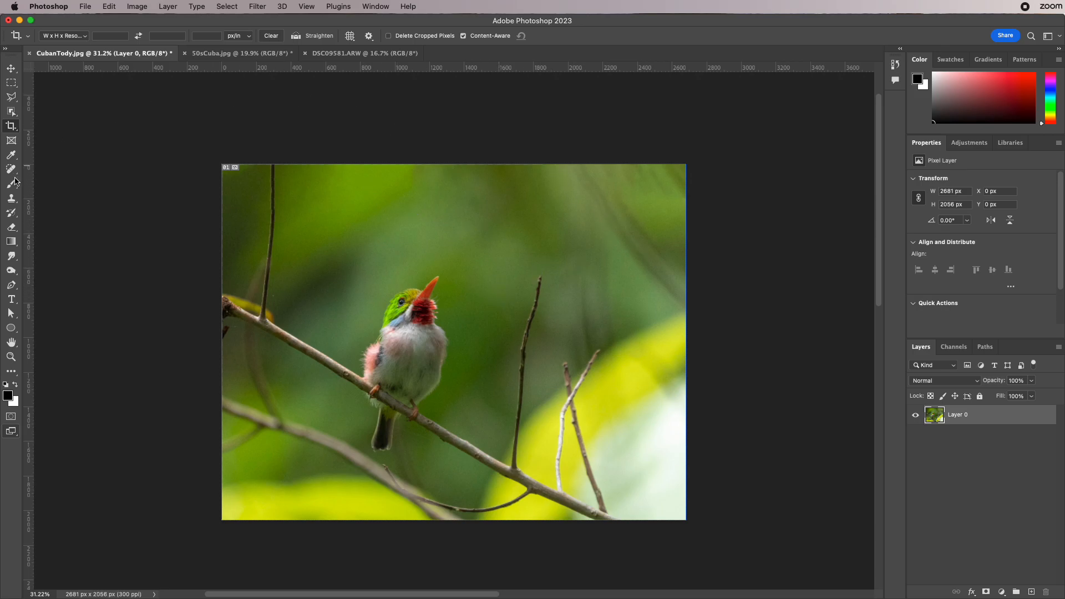
- Extend the bird photo further upward with a second Content-Aware crop to about 2681 x 2833 px
left_click(11, 128)
left_click_drag(453, 161, 453, 97)
key("Return")
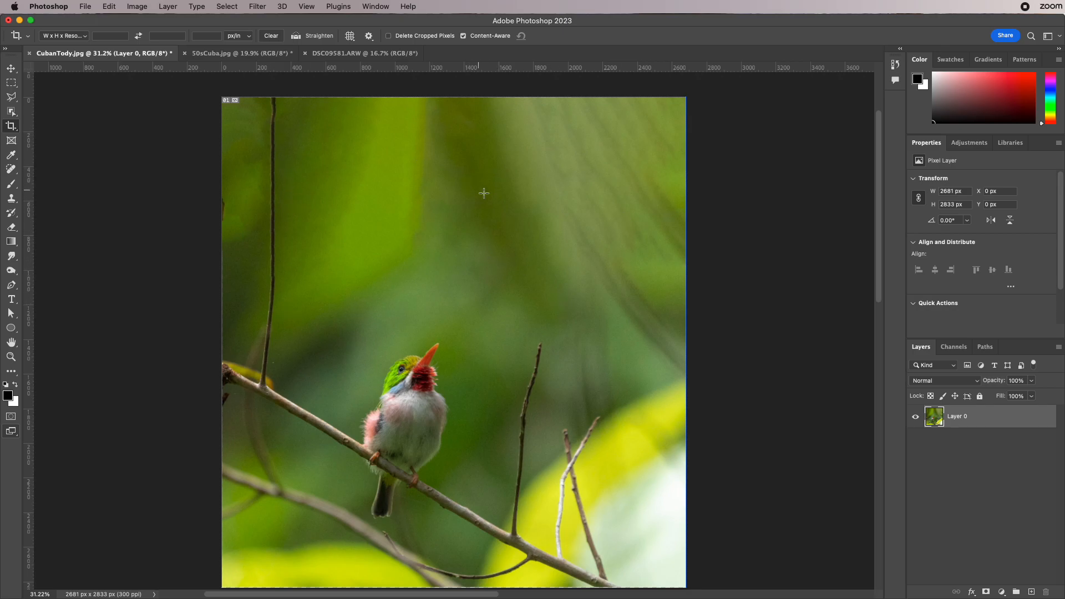
- Switch to 50sCuba.jpg and extend its right edge with a Content-Aware crop to about 5990 px wide
left_click(228, 60)
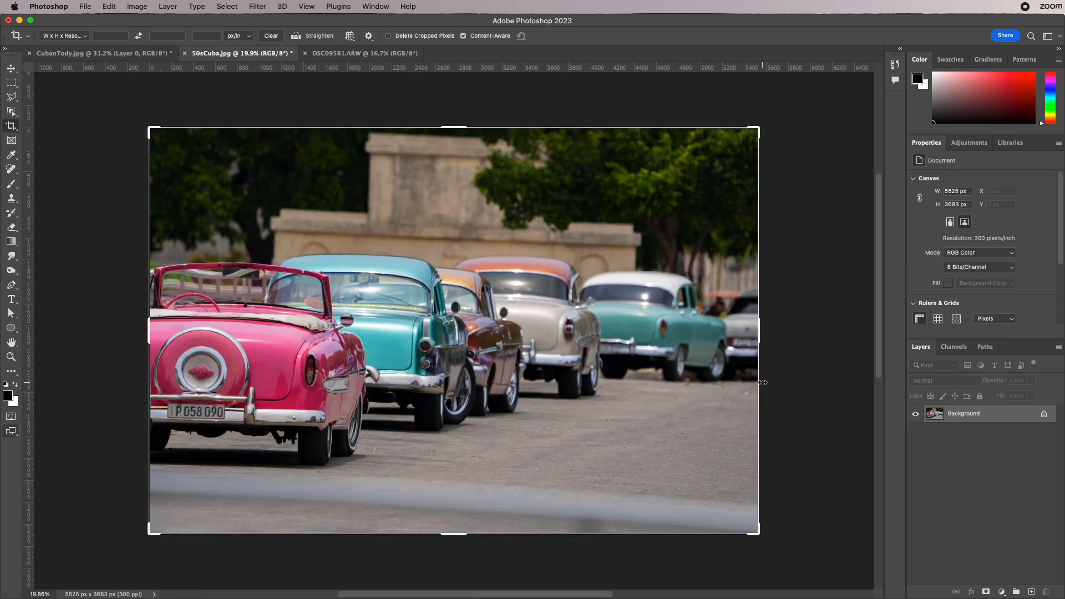
left_click_drag(758, 335, 783, 330)
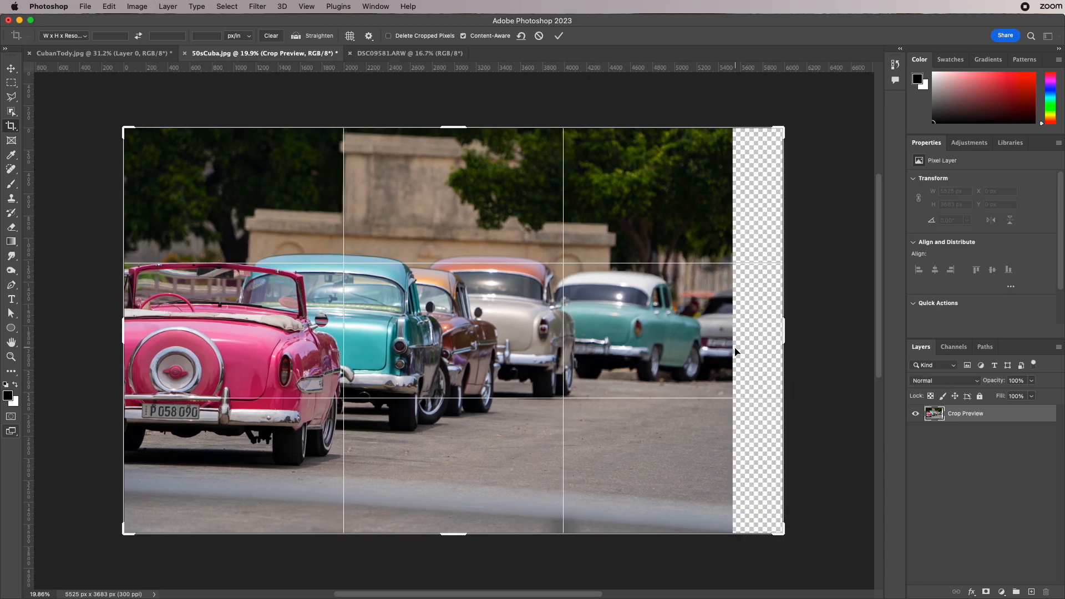
key("Return")
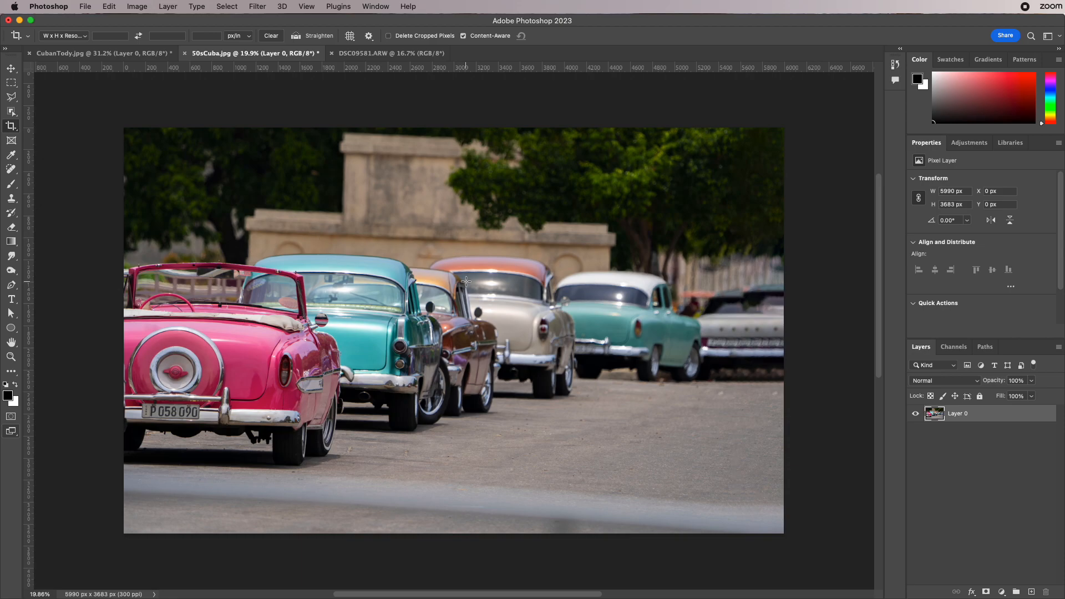
- Switch to DSC09581.ARW and draw a Perspective Crop box around the purple storefront
left_click(363, 54)
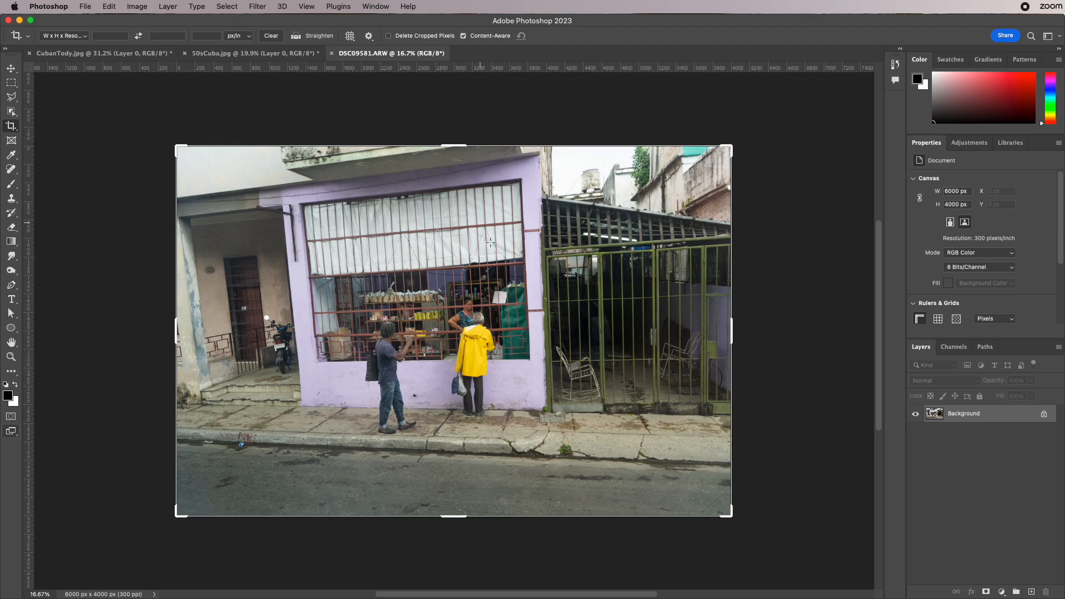
left_click(15, 132)
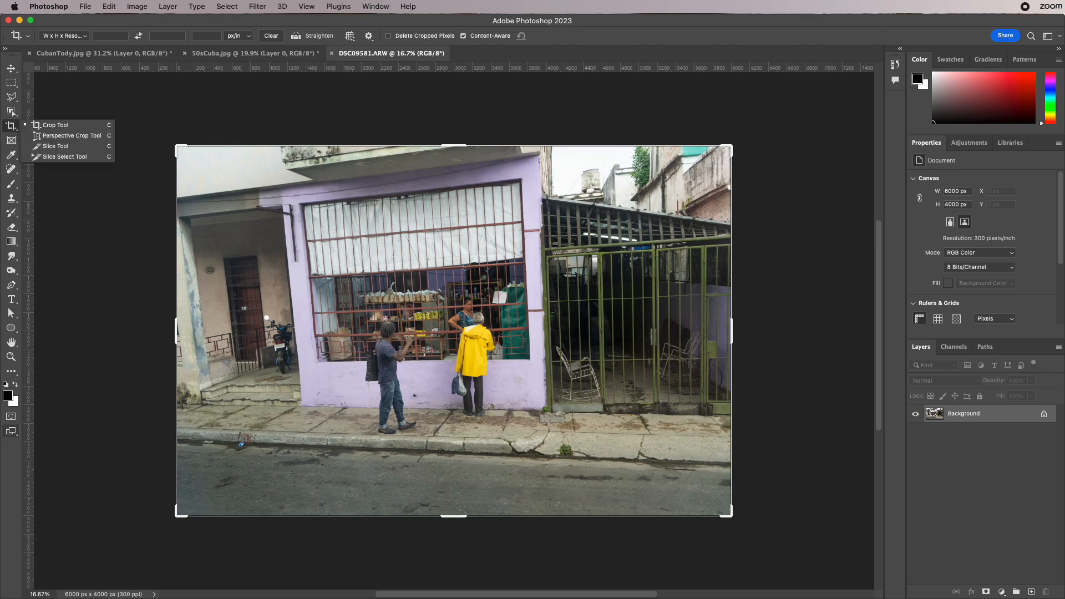
left_click(44, 137)
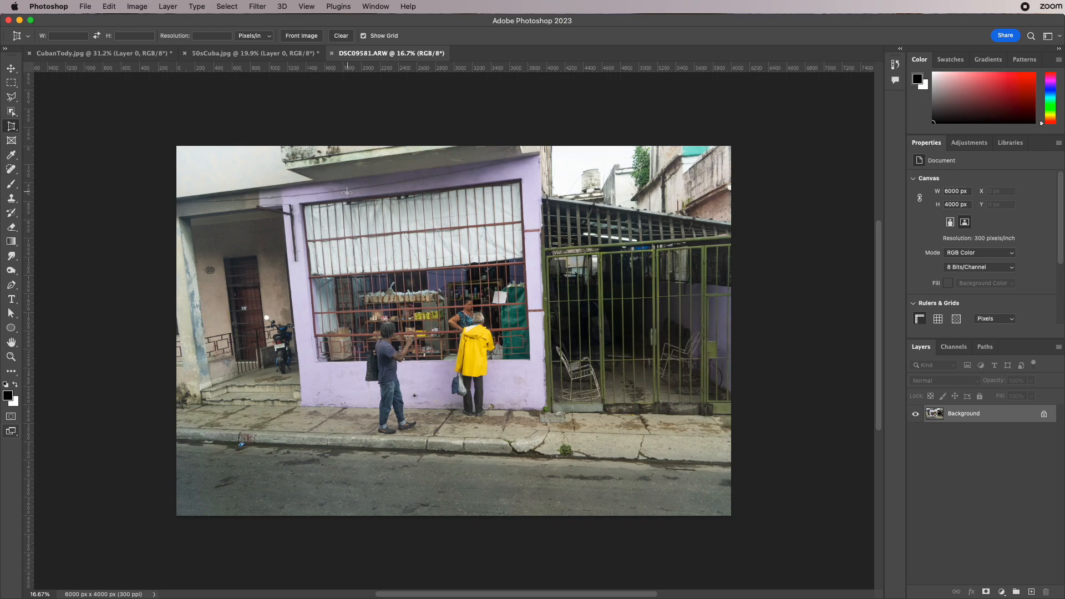
left_click_drag(245, 158, 590, 449)
- Adjust the perspective crop corners to follow the storefront's slanted edges and apply the crop
left_click_drag(242, 450, 278, 437)
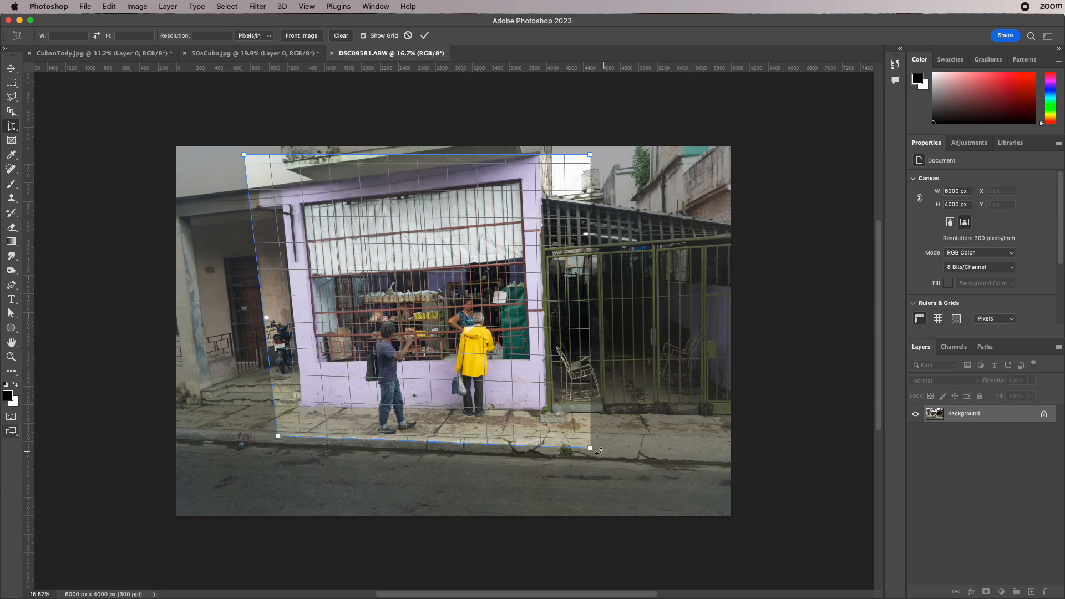
mouse_move(590, 449)
left_mouse_down()
mouse_move(578, 437)
mouse_move(585, 449)
left_mouse_up()
left_click_drag(590, 160, 568, 151)
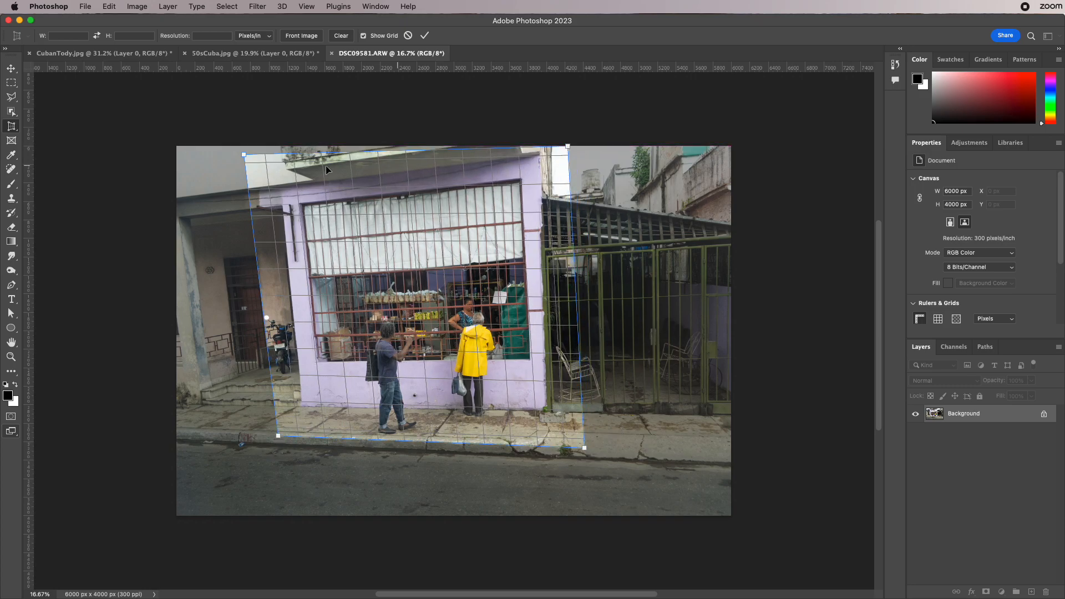
left_click_drag(244, 155, 243, 188)
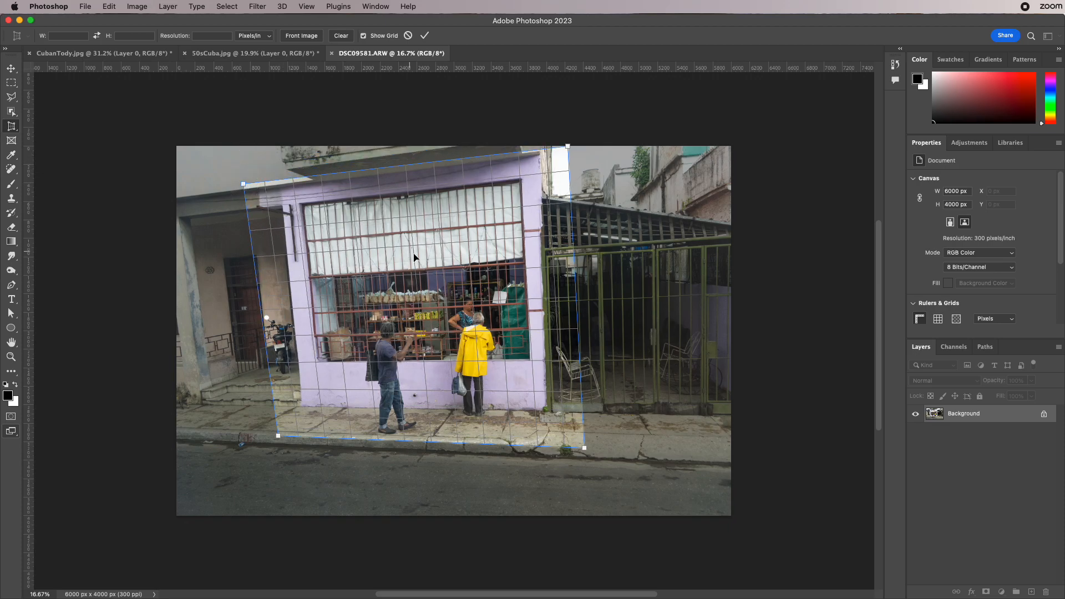
key("Return")
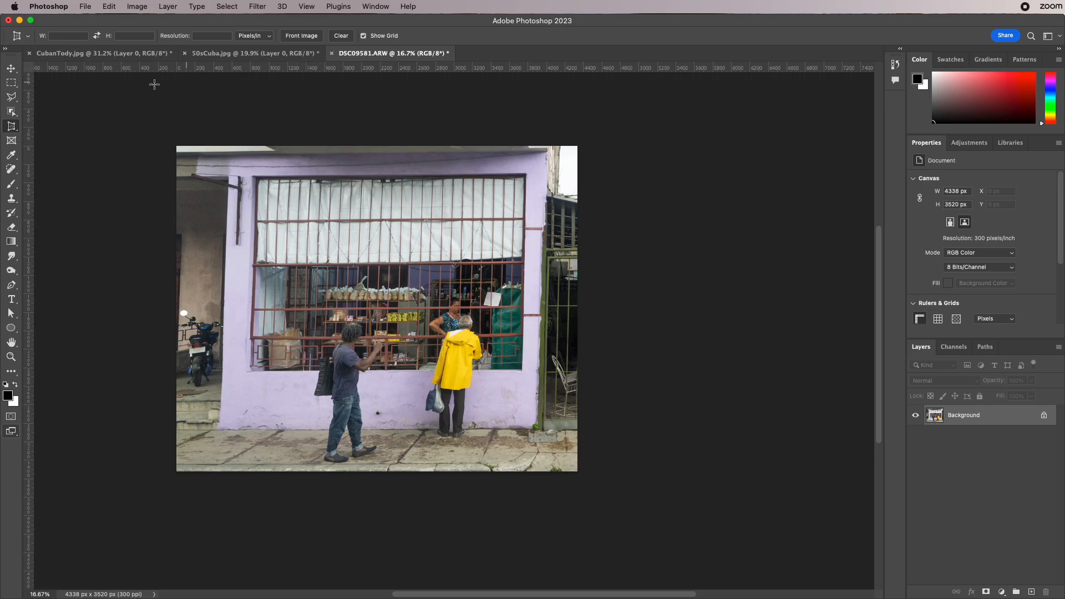
- Reselect the regular Crop Tool and switch back to the CubanTody.jpg document
left_click_drag(11, 126, 46, 126)
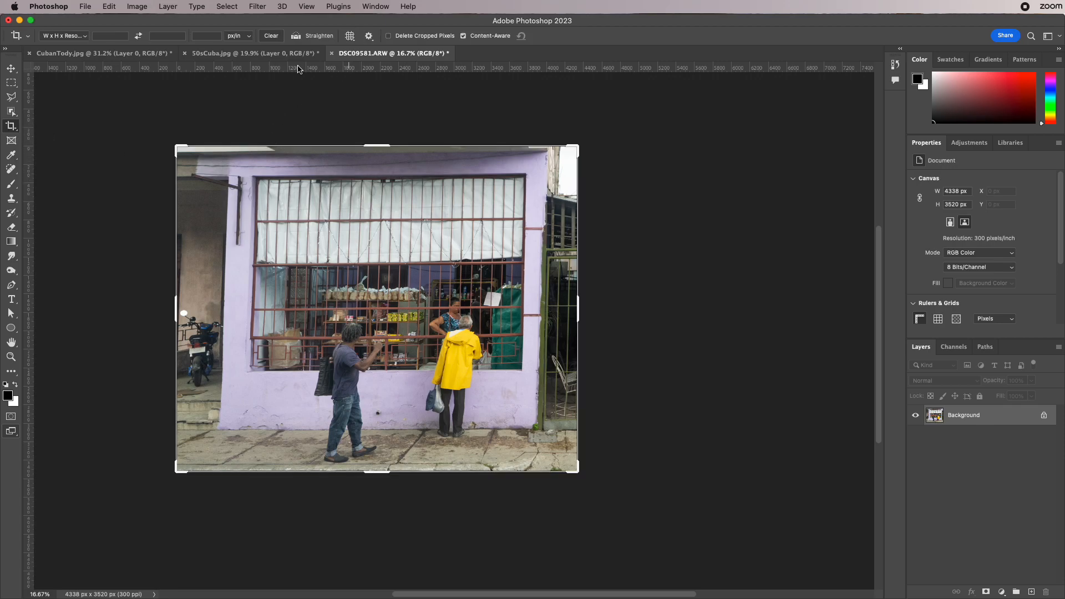
left_click(255, 54)
left_click(100, 54)
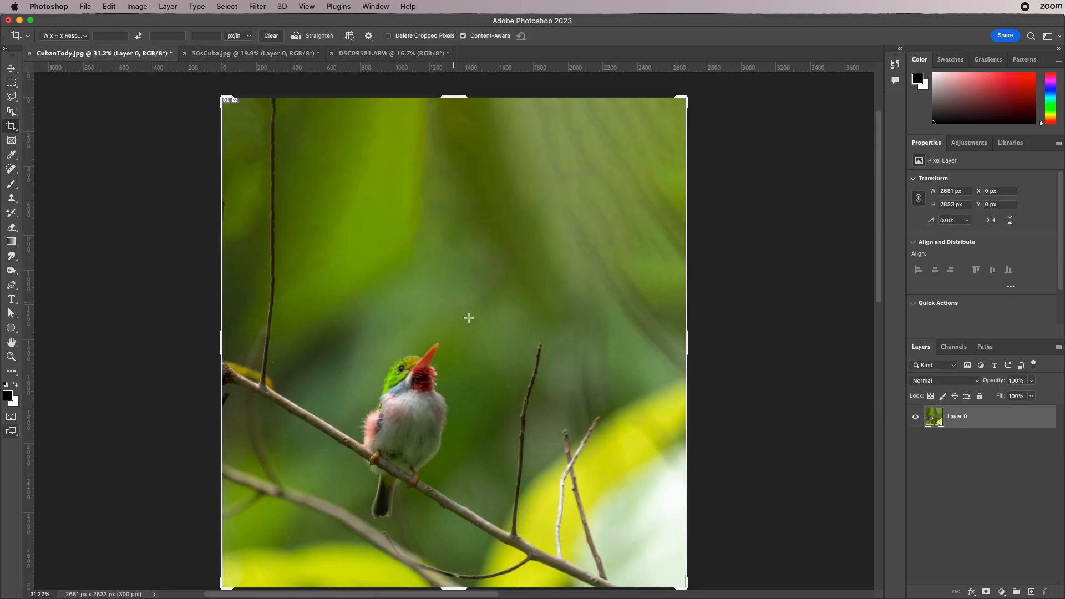
scroll(674, 319, "down", 1)
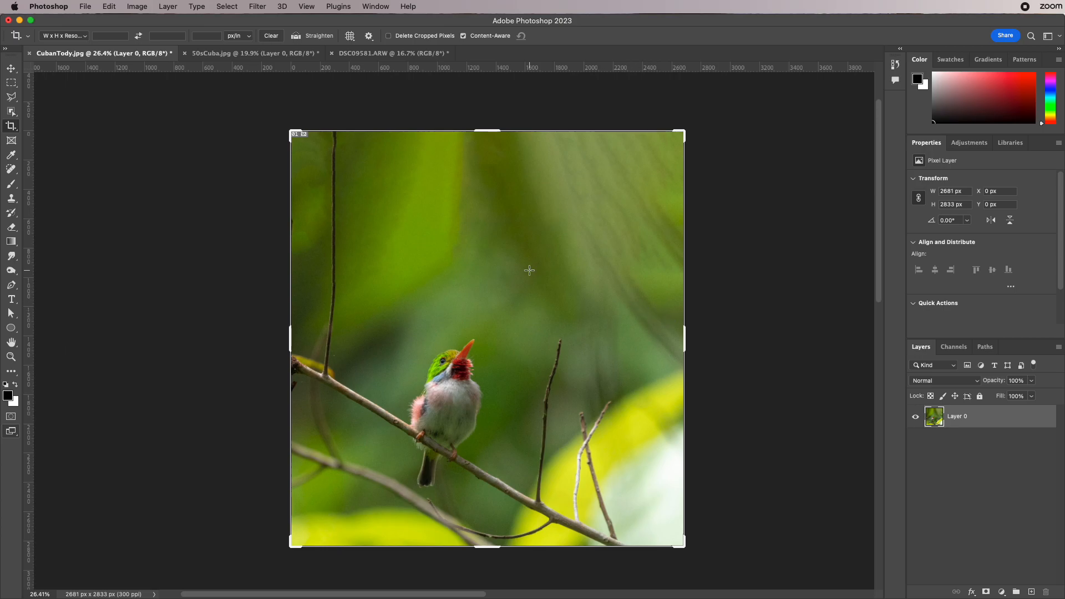